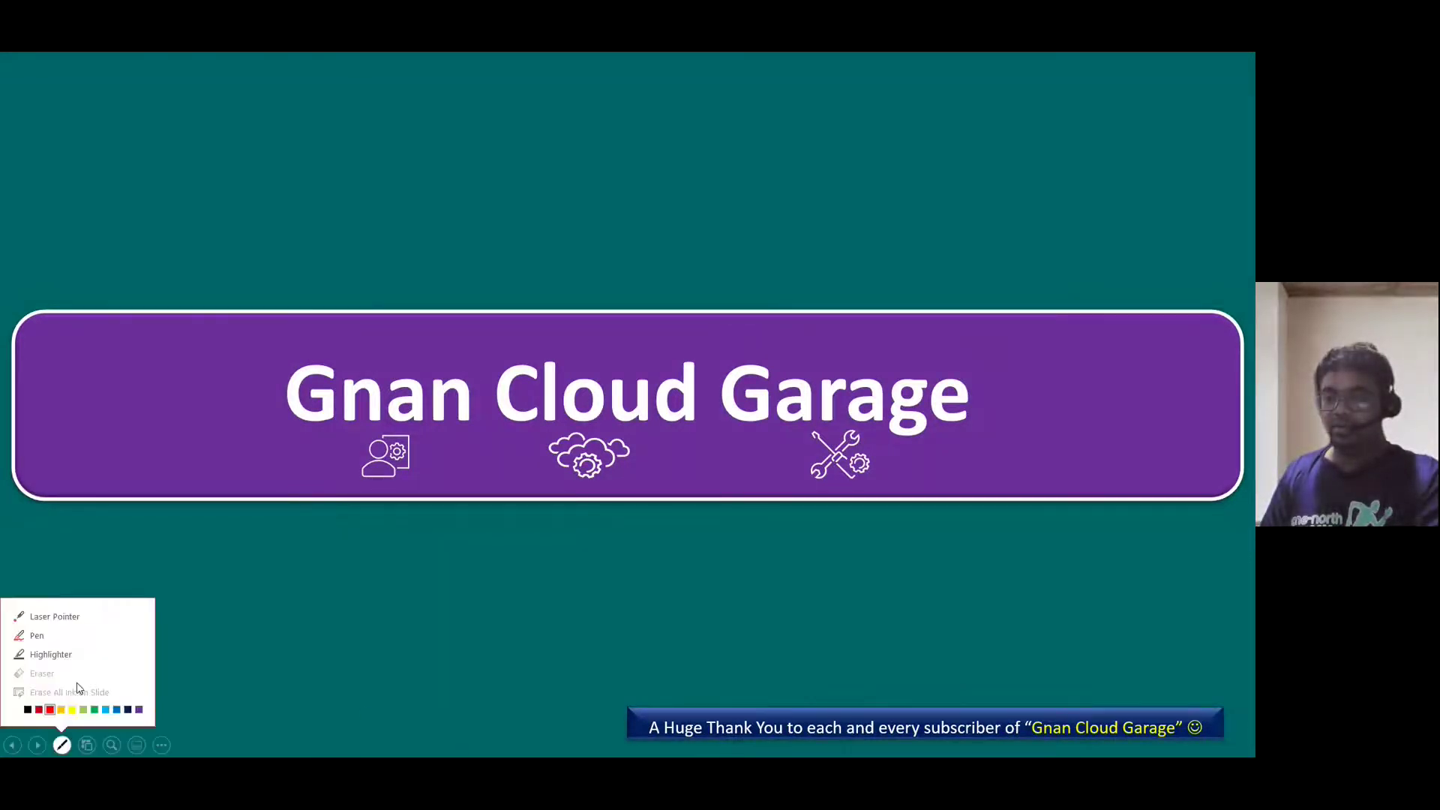
Step: Switch the slideshow pointer to the red laser pointer for the title slide
left_click(45, 612)
Step: Advance to the 'How to install DHCP Server in Windows Server 2022?' slide
key("Right")
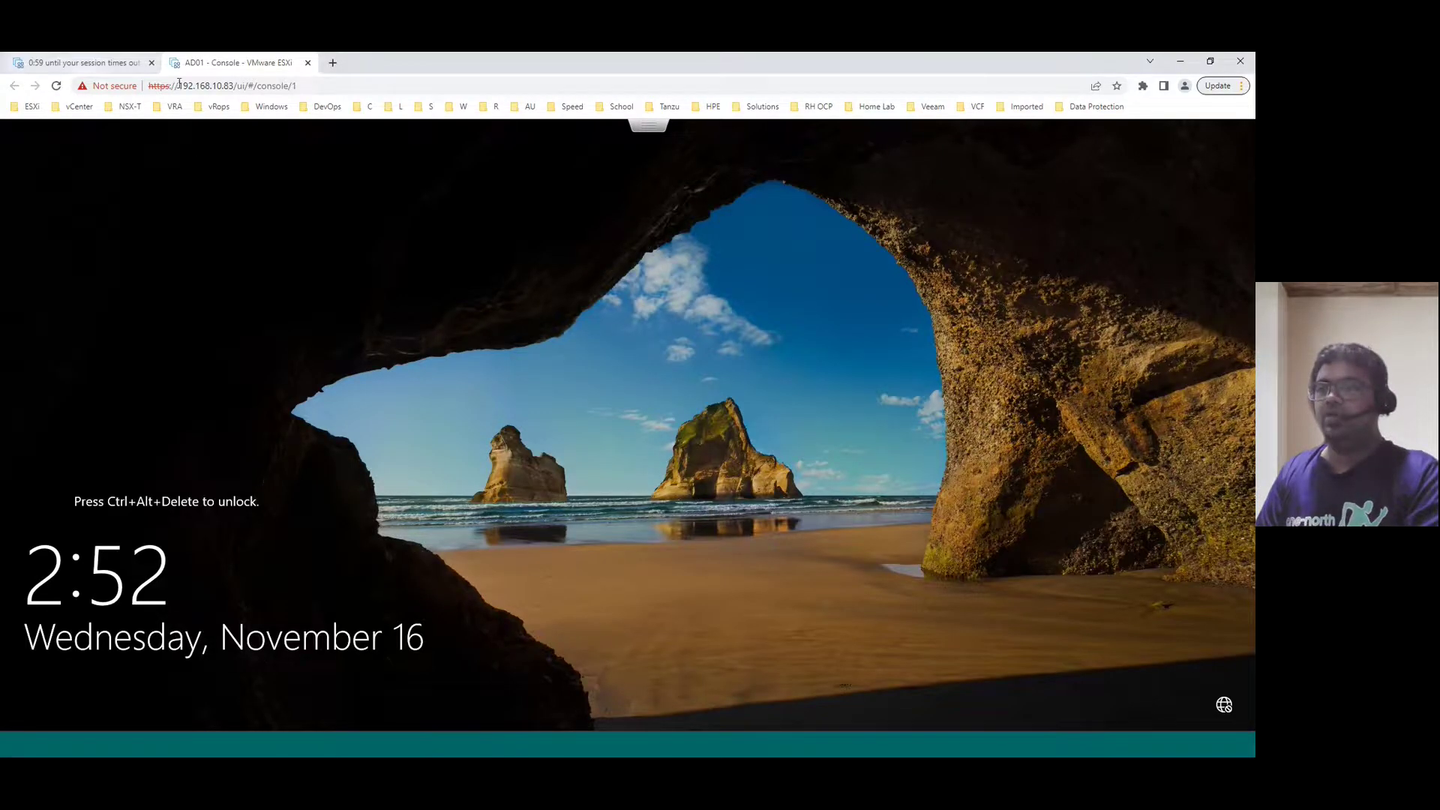
Step: Send Ctrl-Alt-Delete to the AD01 console and sign in with the account password
left_click(649, 128)
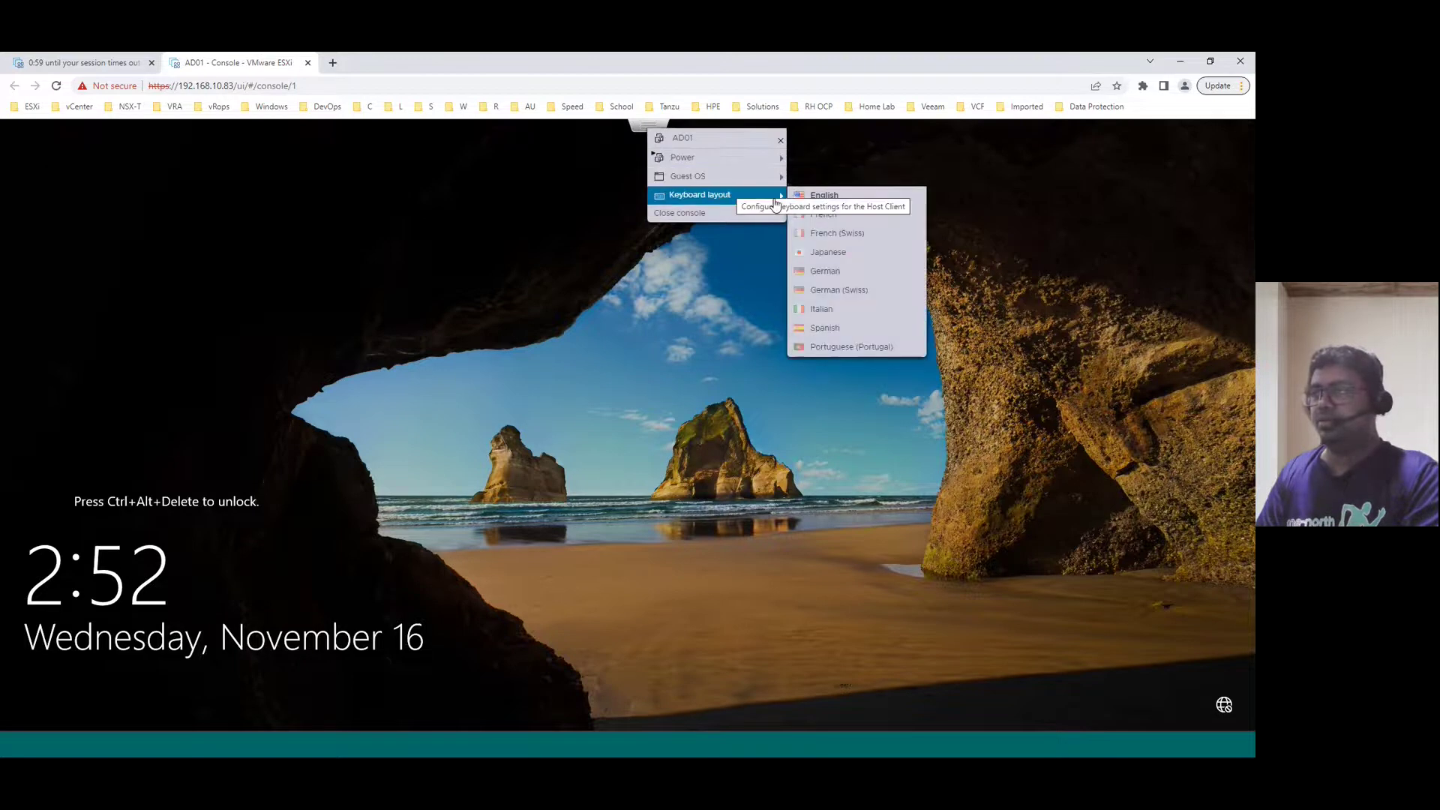
mouse_move(750, 177)
mouse_move(830, 219)
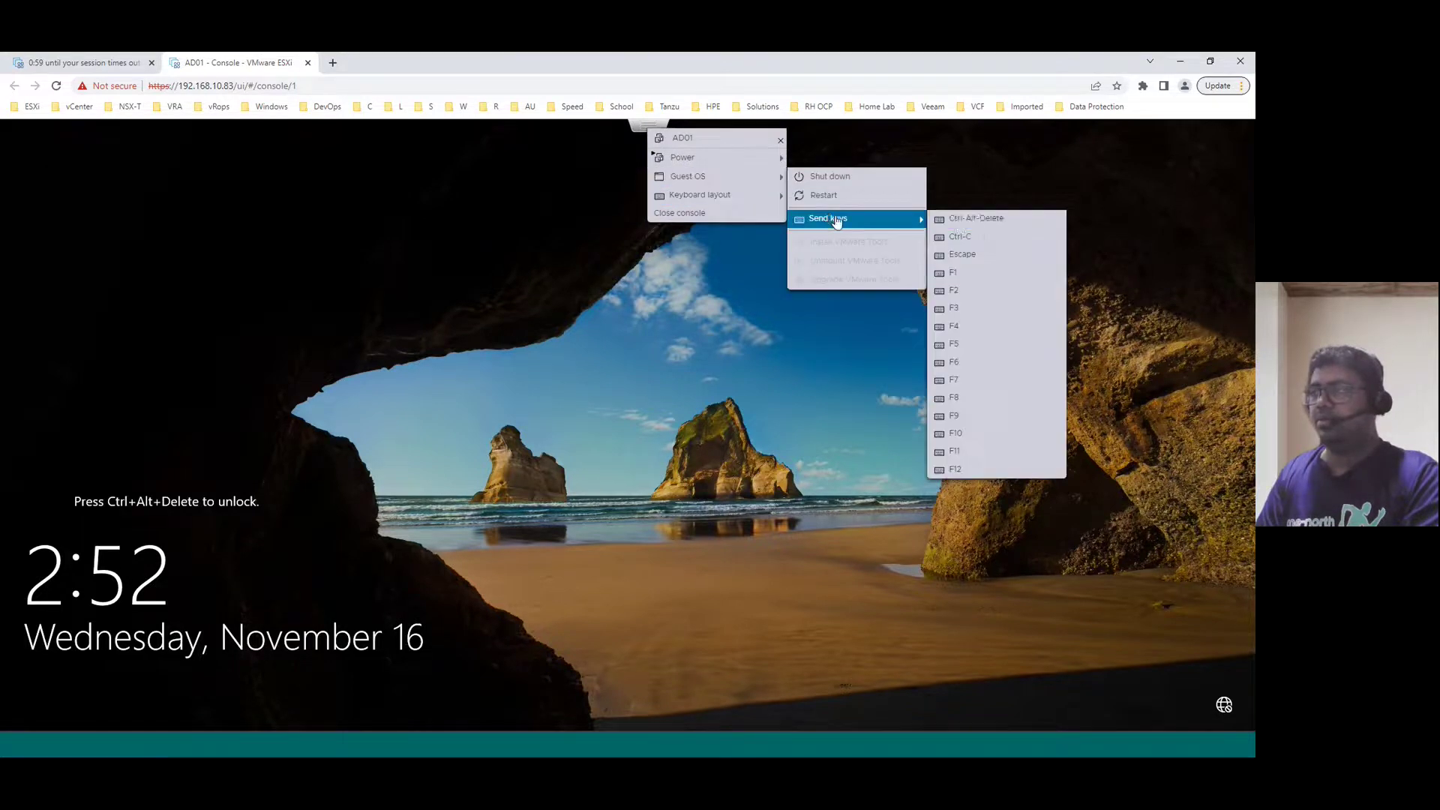
left_click(975, 219)
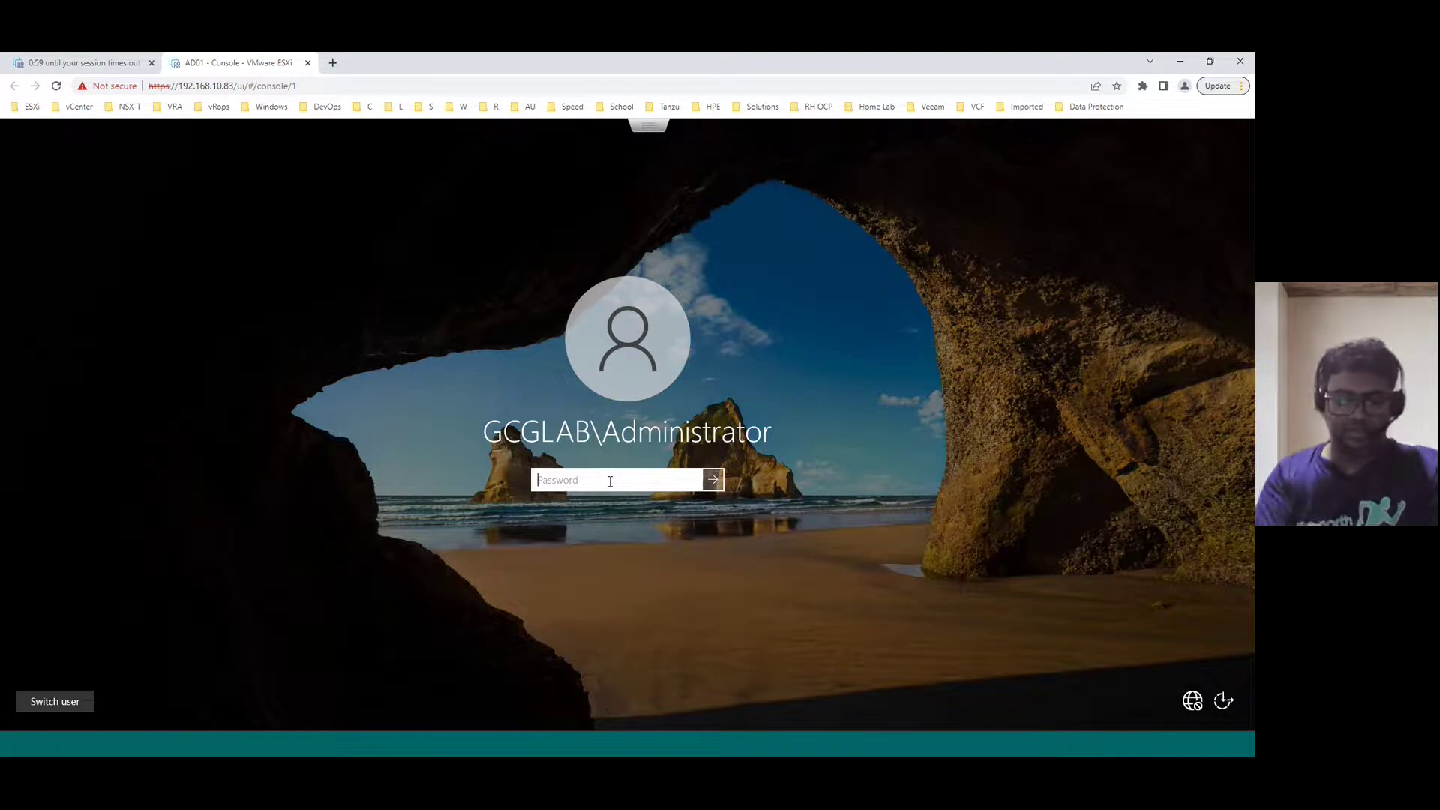
type("••••••")
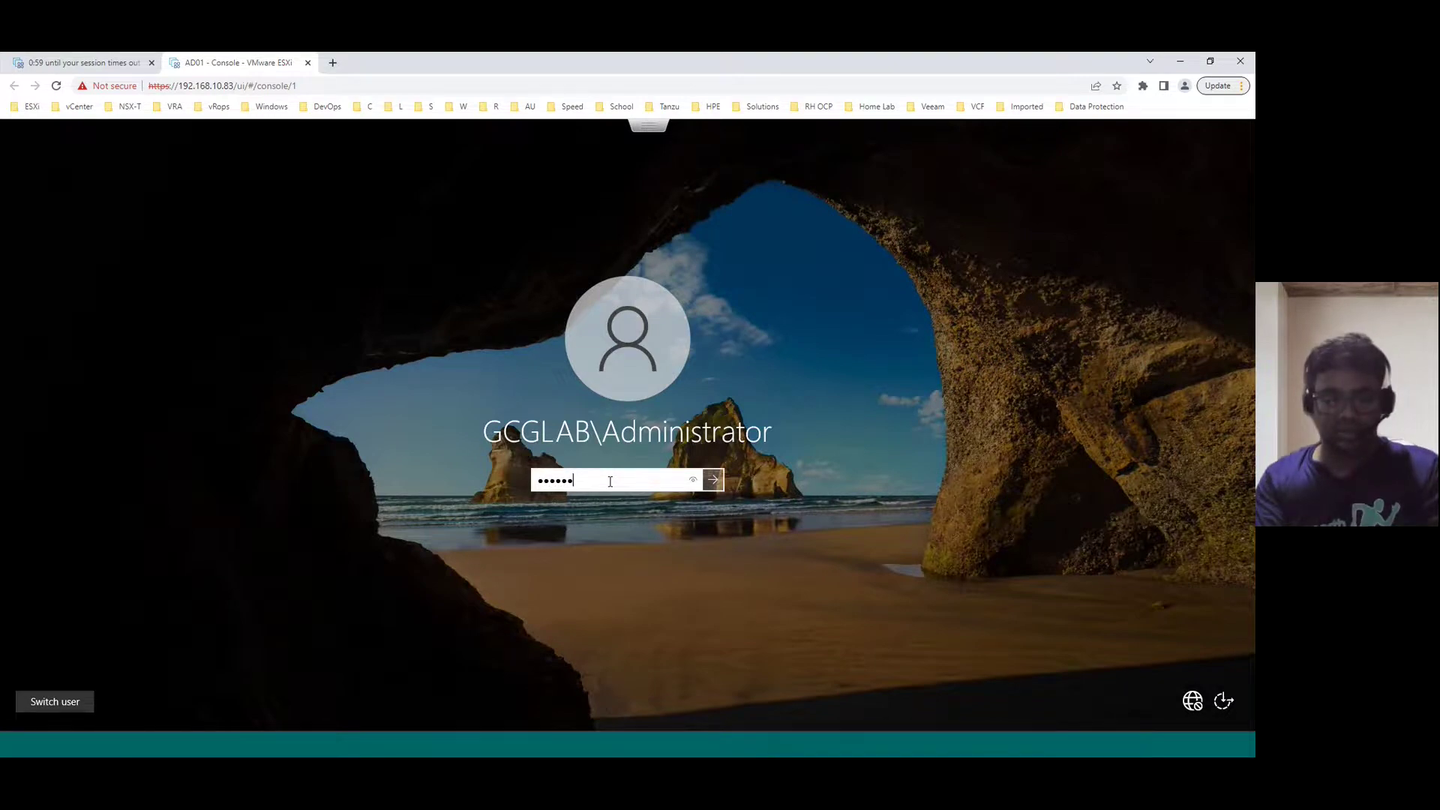
type("••••")
key("Return")
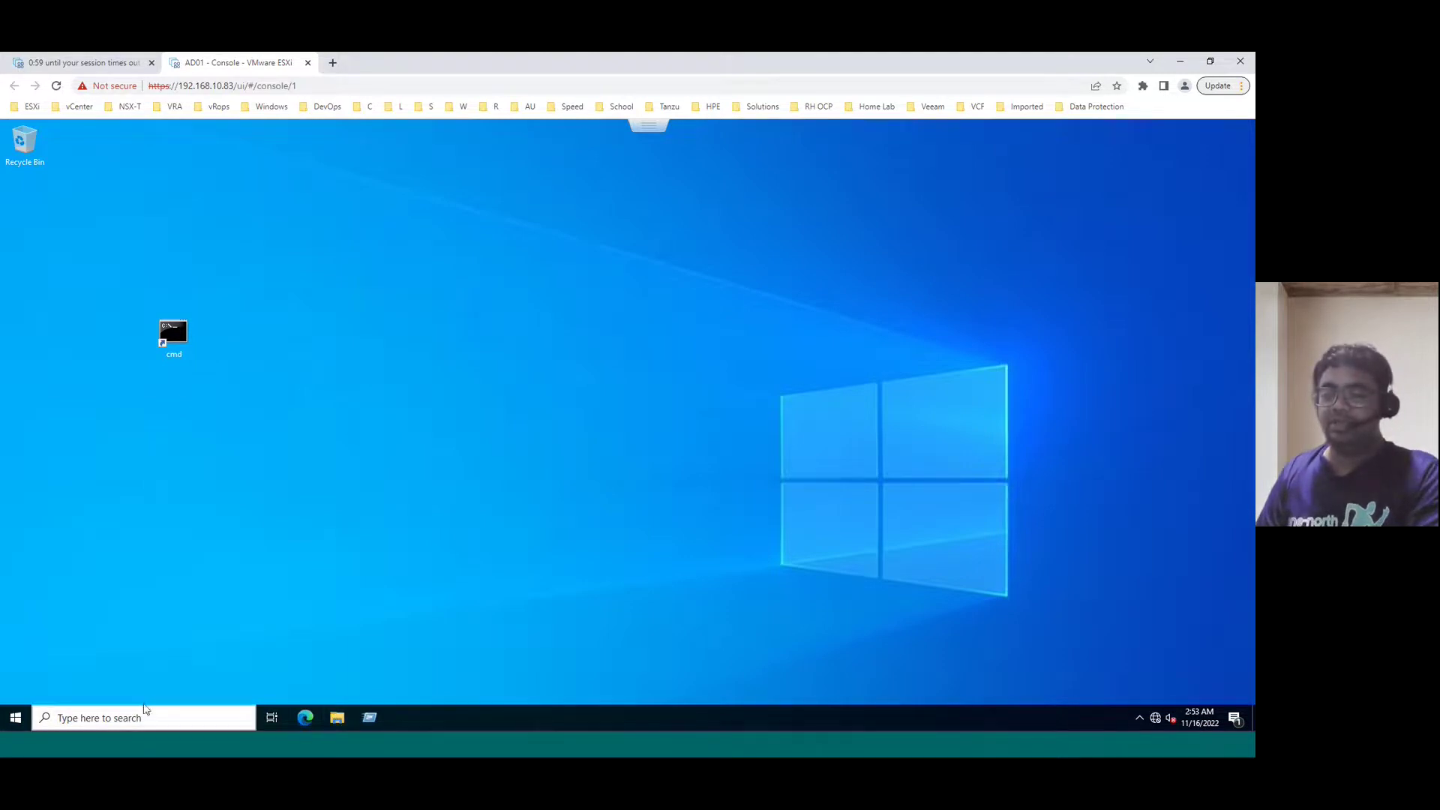
Step: Launch Server Manager from Start and dismiss the Windows Admin Center pop-up
left_click(15, 717)
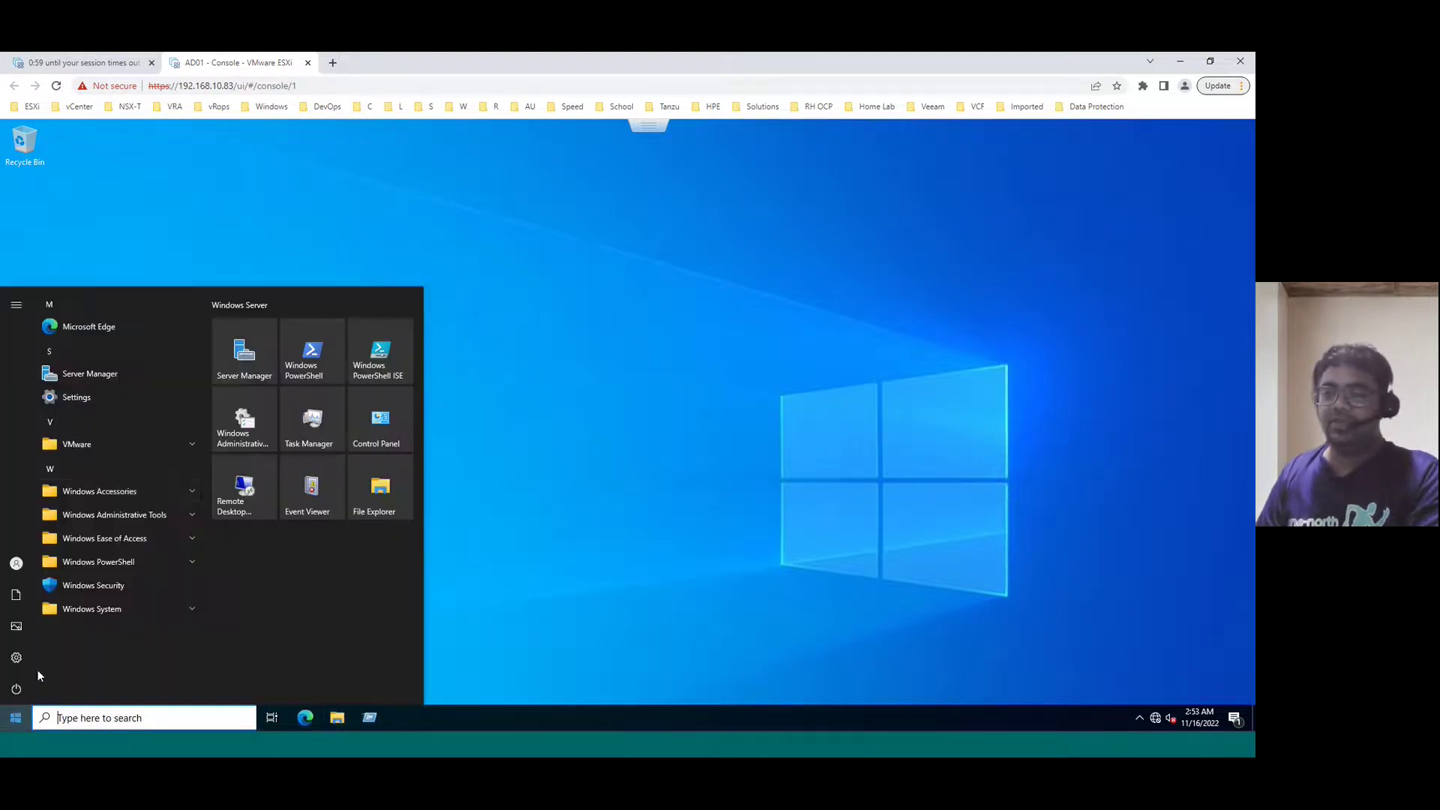
left_click(90, 373)
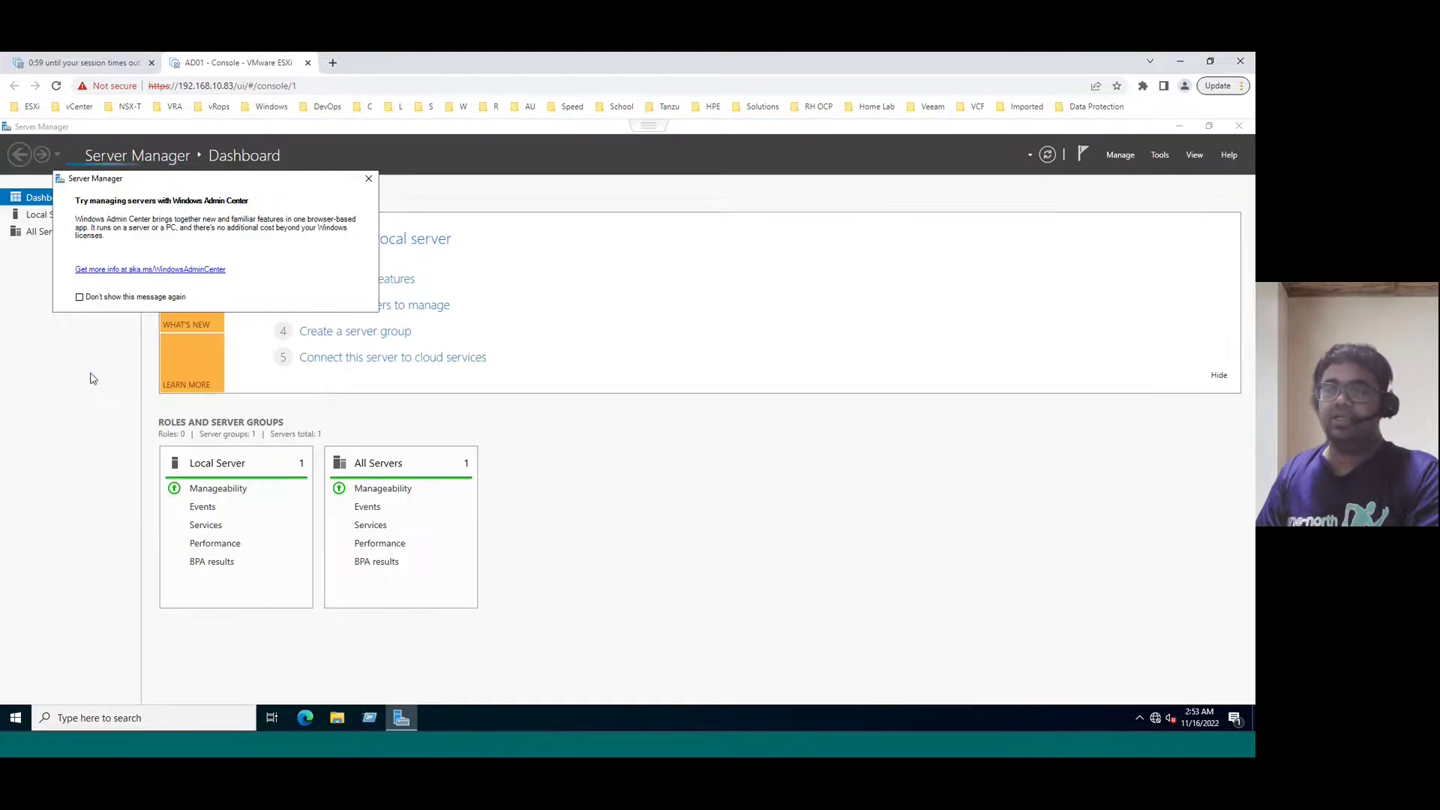
left_click(369, 179)
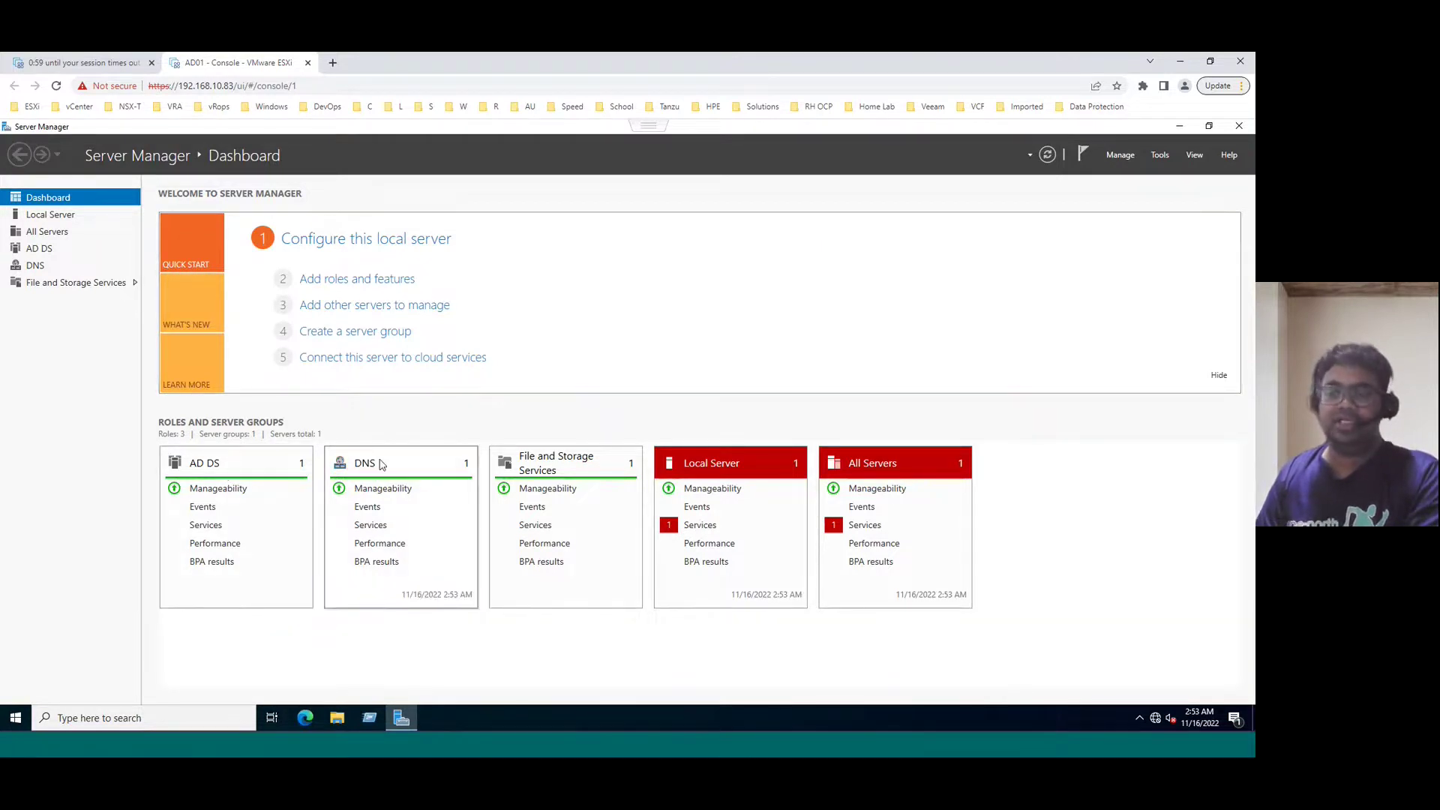
Step: Begin Add Roles and Features with role-based installation targeting ad01.gcglab.com
left_click(331, 289)
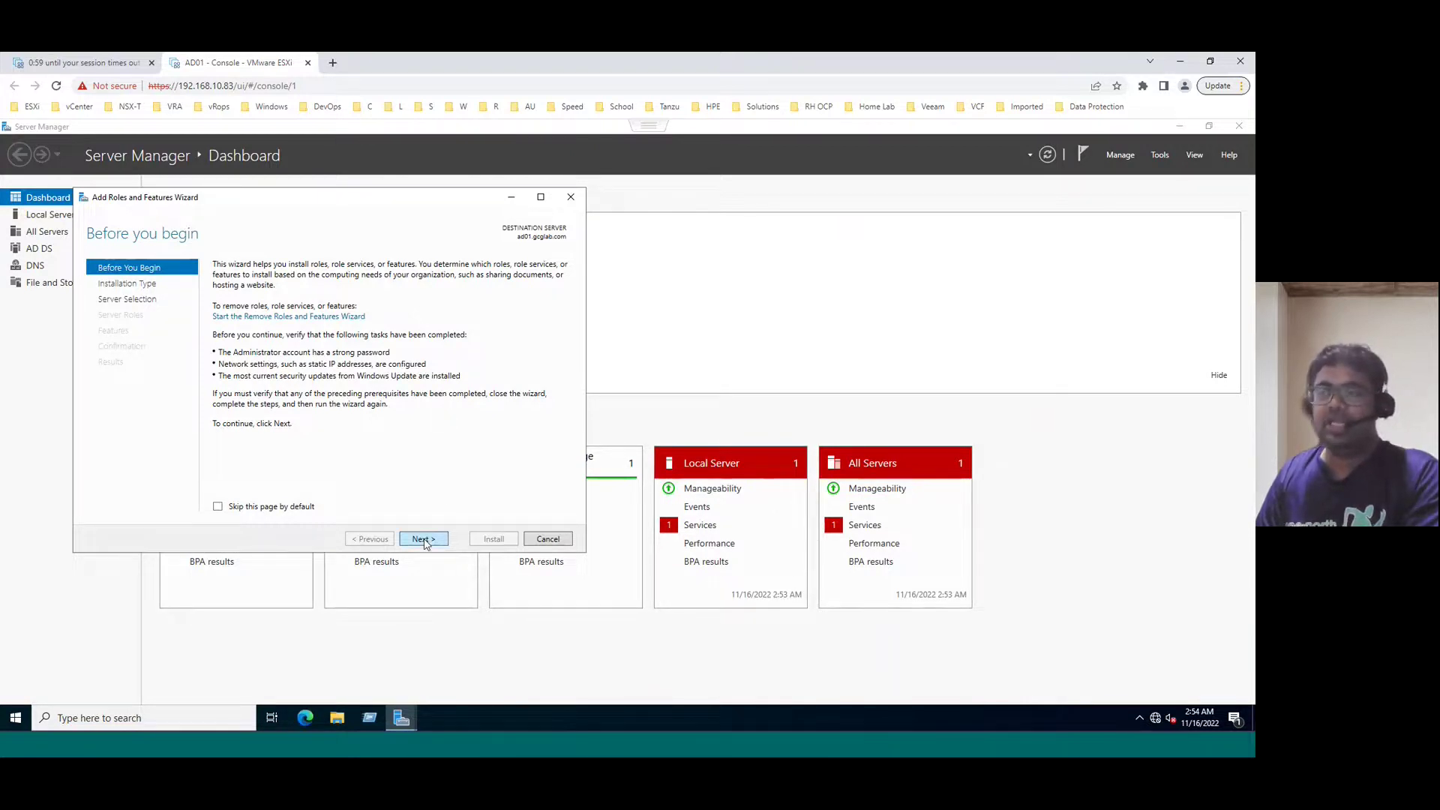
left_click(425, 540)
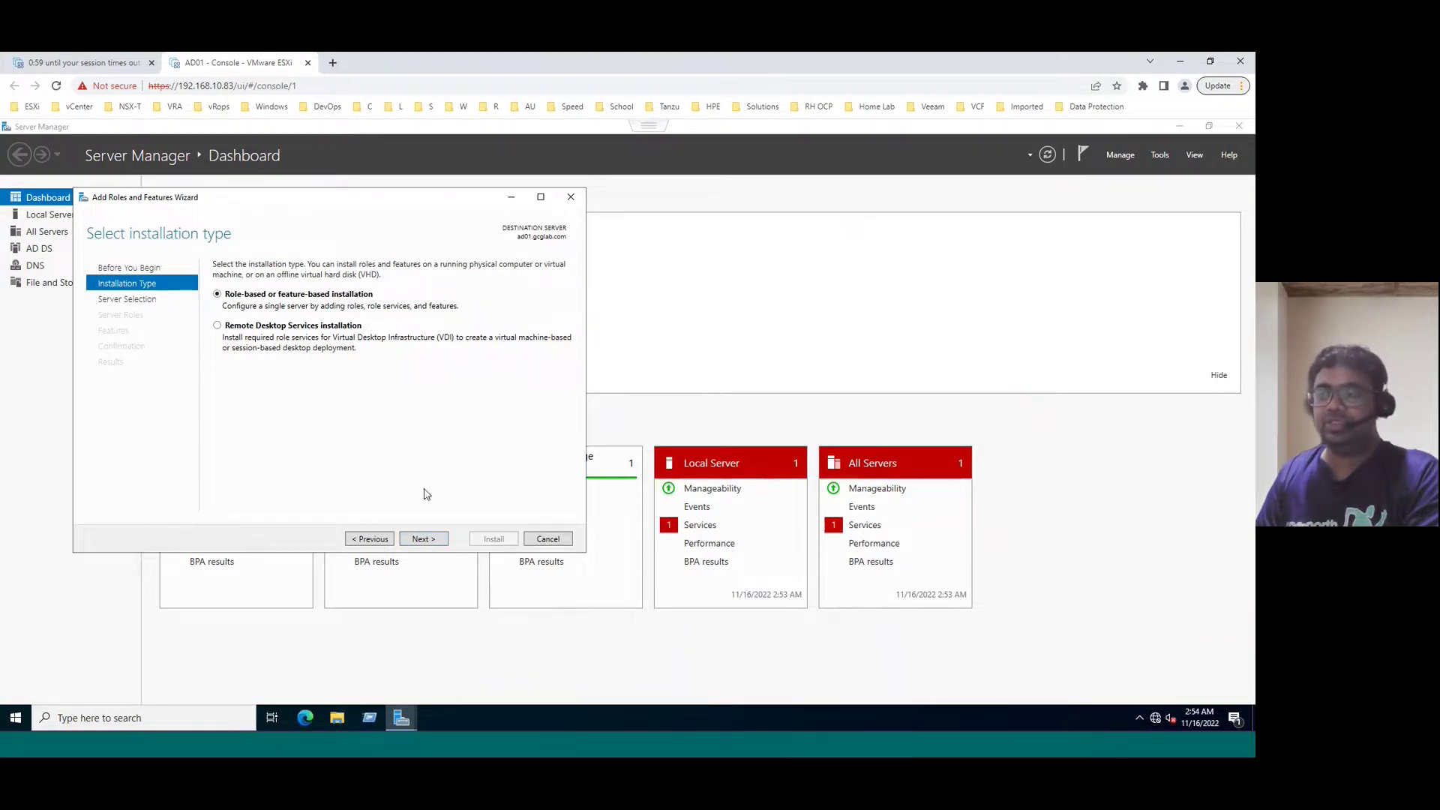
left_click(424, 540)
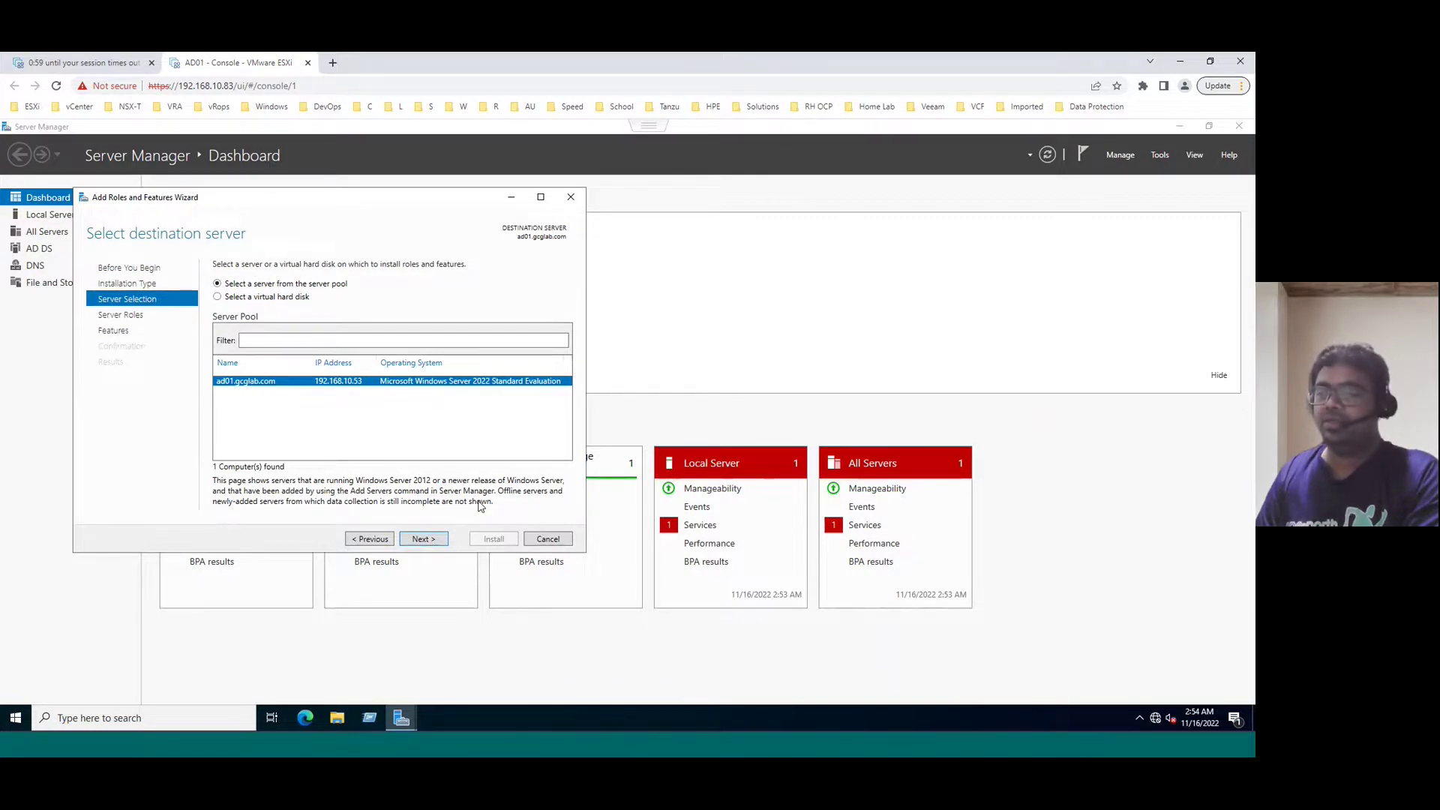
left_click(432, 540)
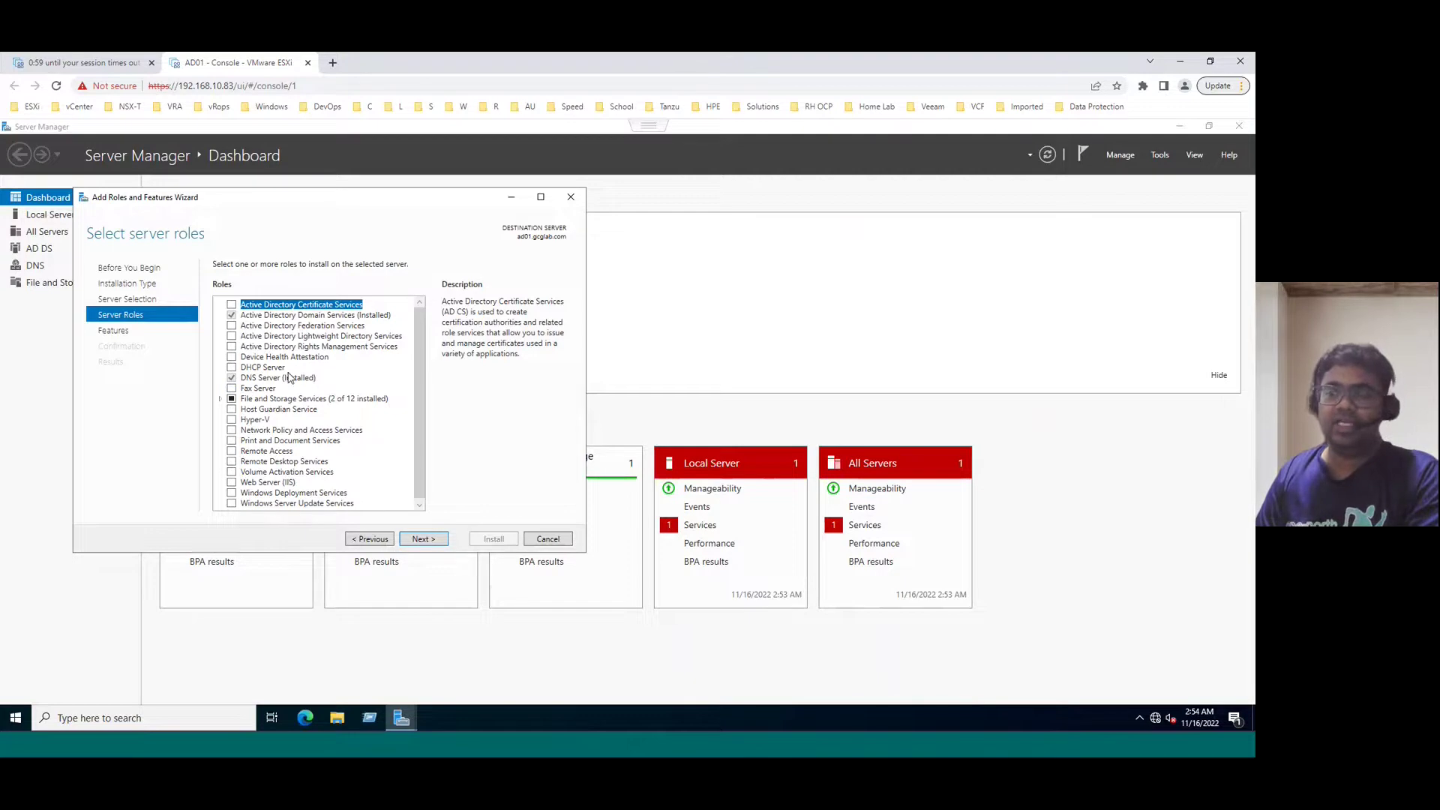
Step: Check the DHCP Server role and accept its required management tools
left_click(232, 368)
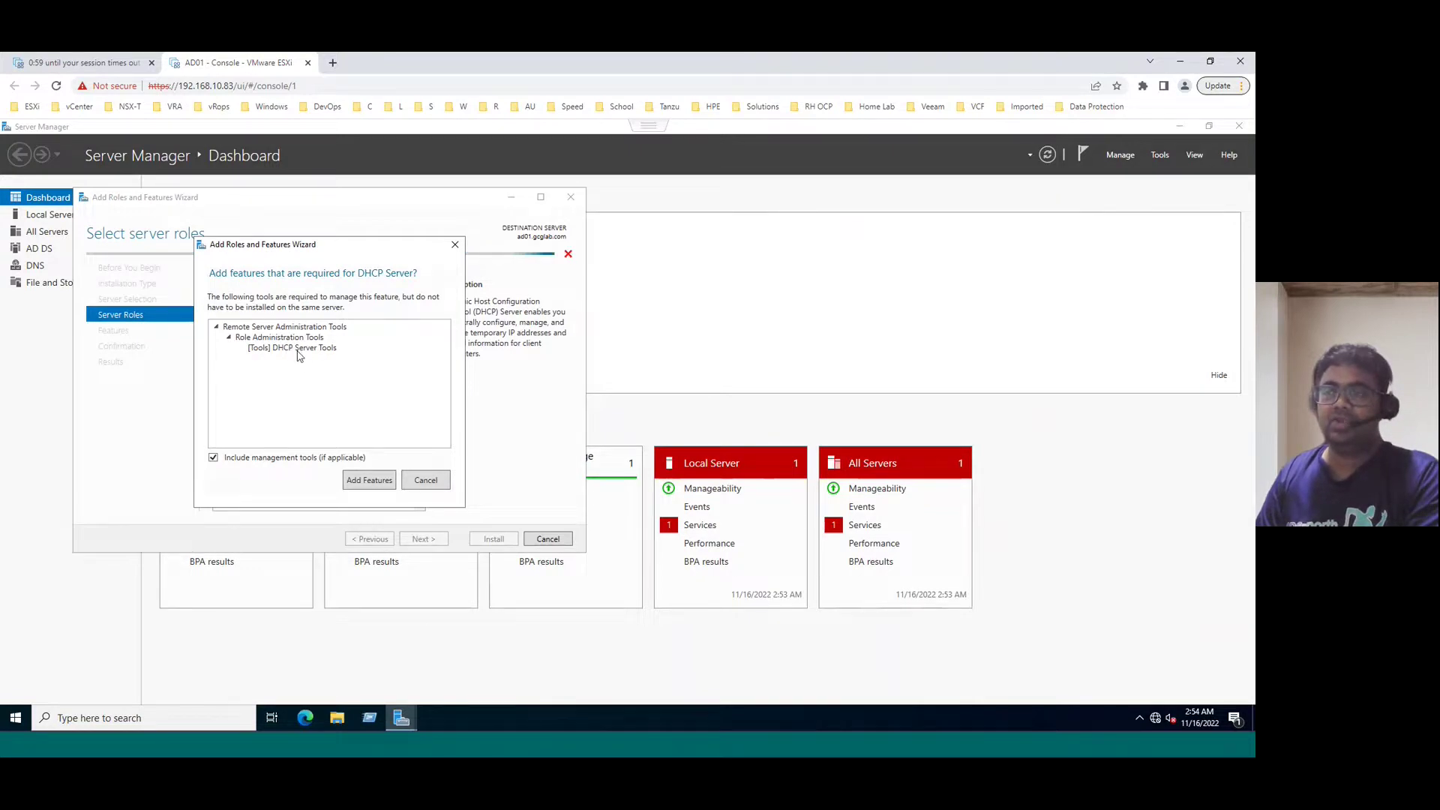
left_click(371, 481)
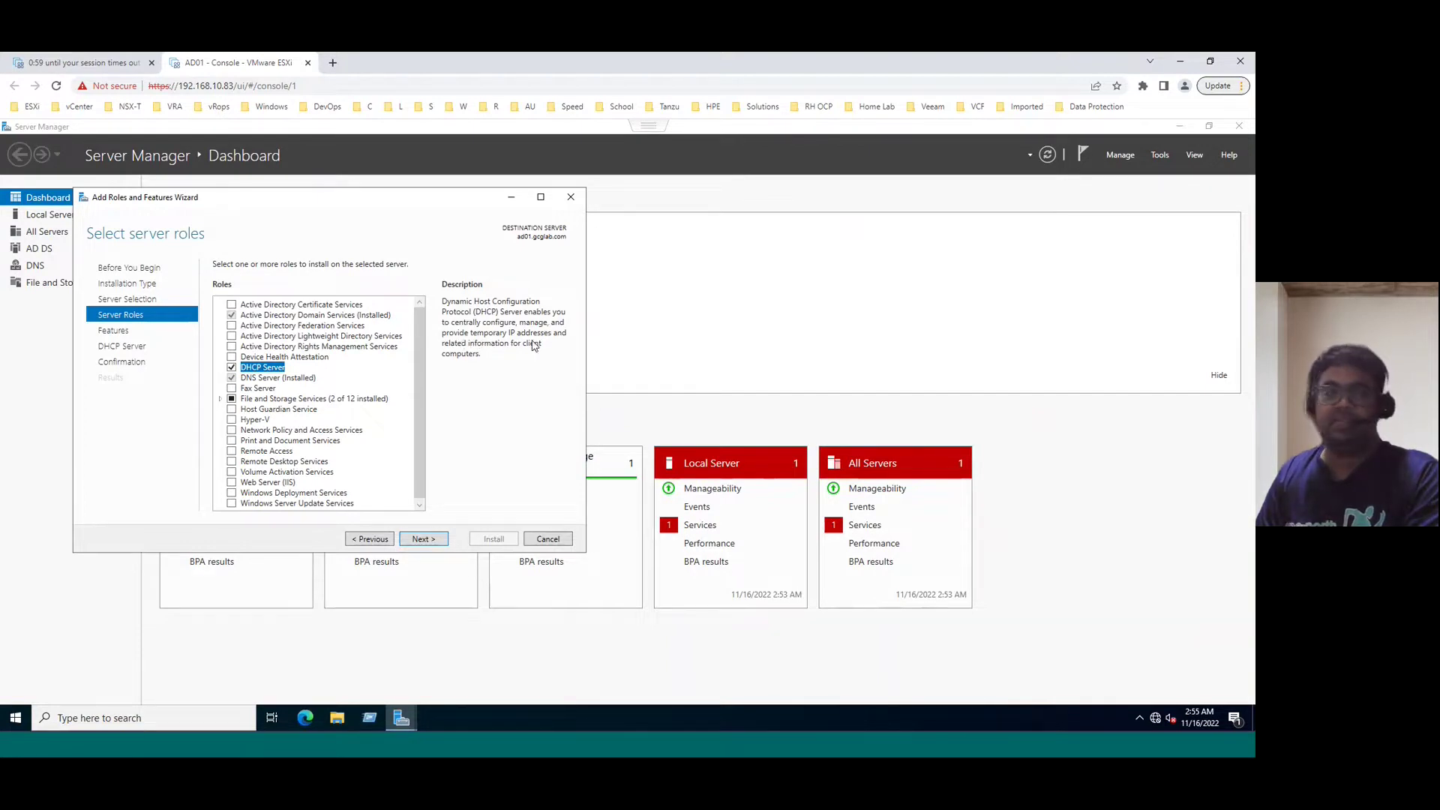
Step: Advance past Server Roles, Features and DHCP Server notes to the confirmation page
left_click(427, 540)
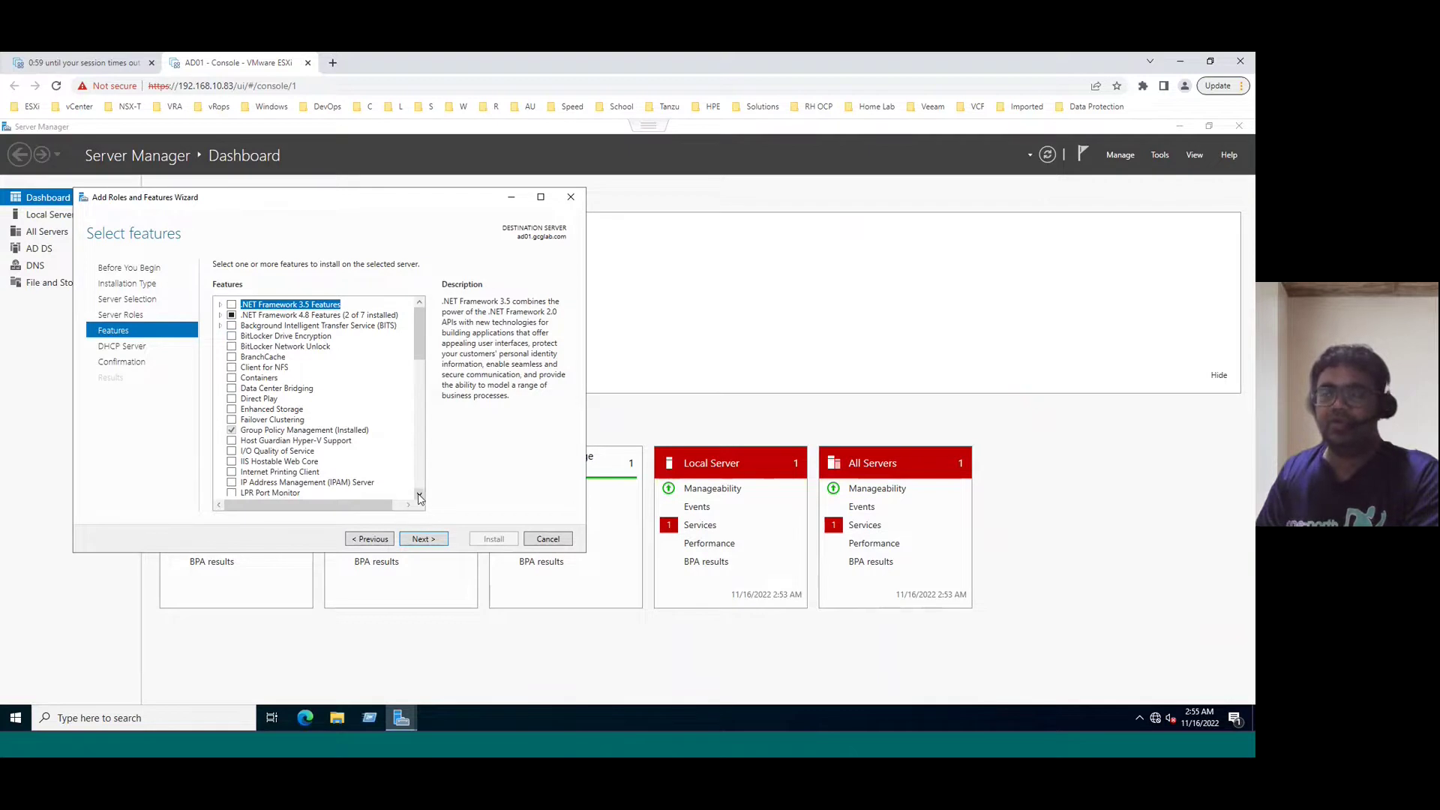
left_click(435, 541)
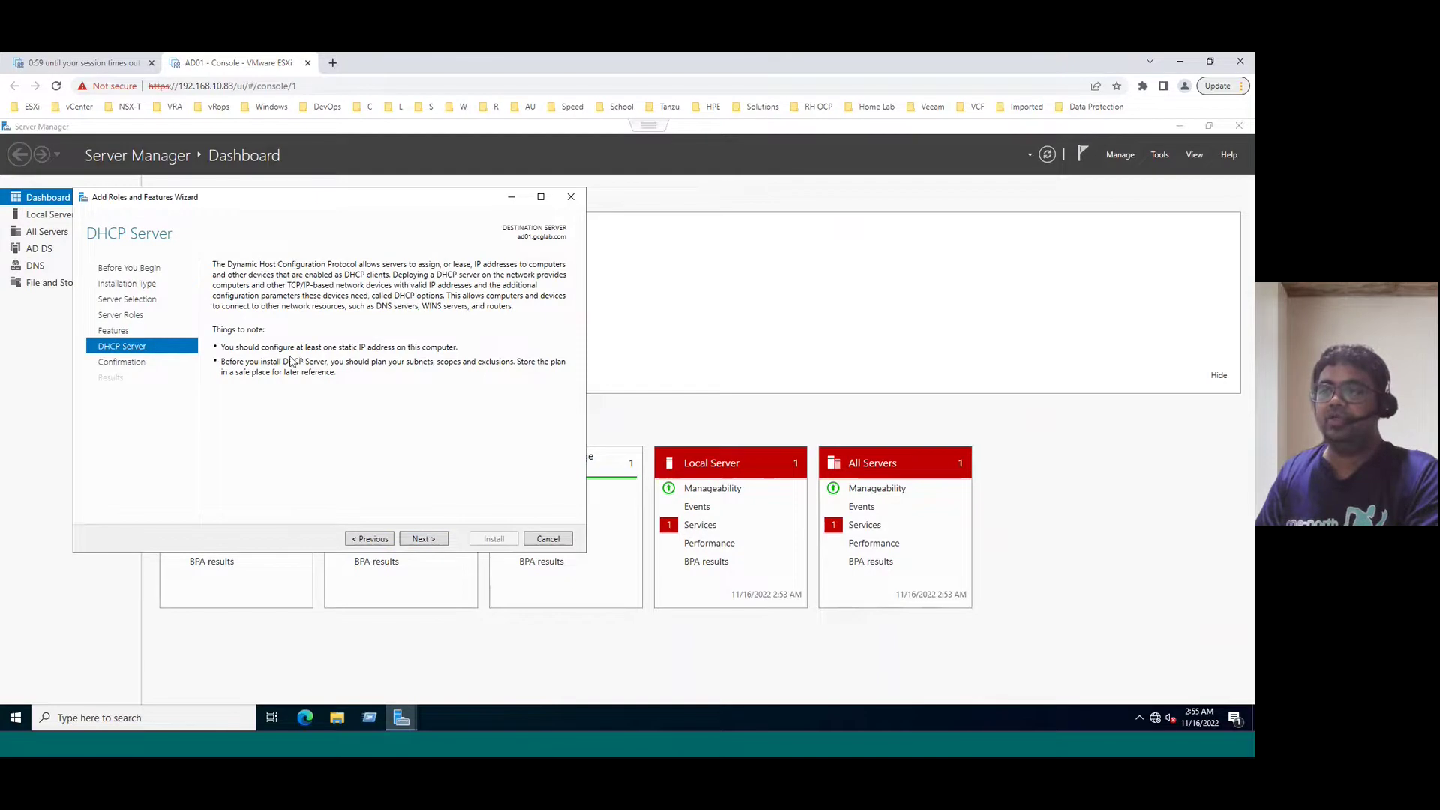
left_click(420, 540)
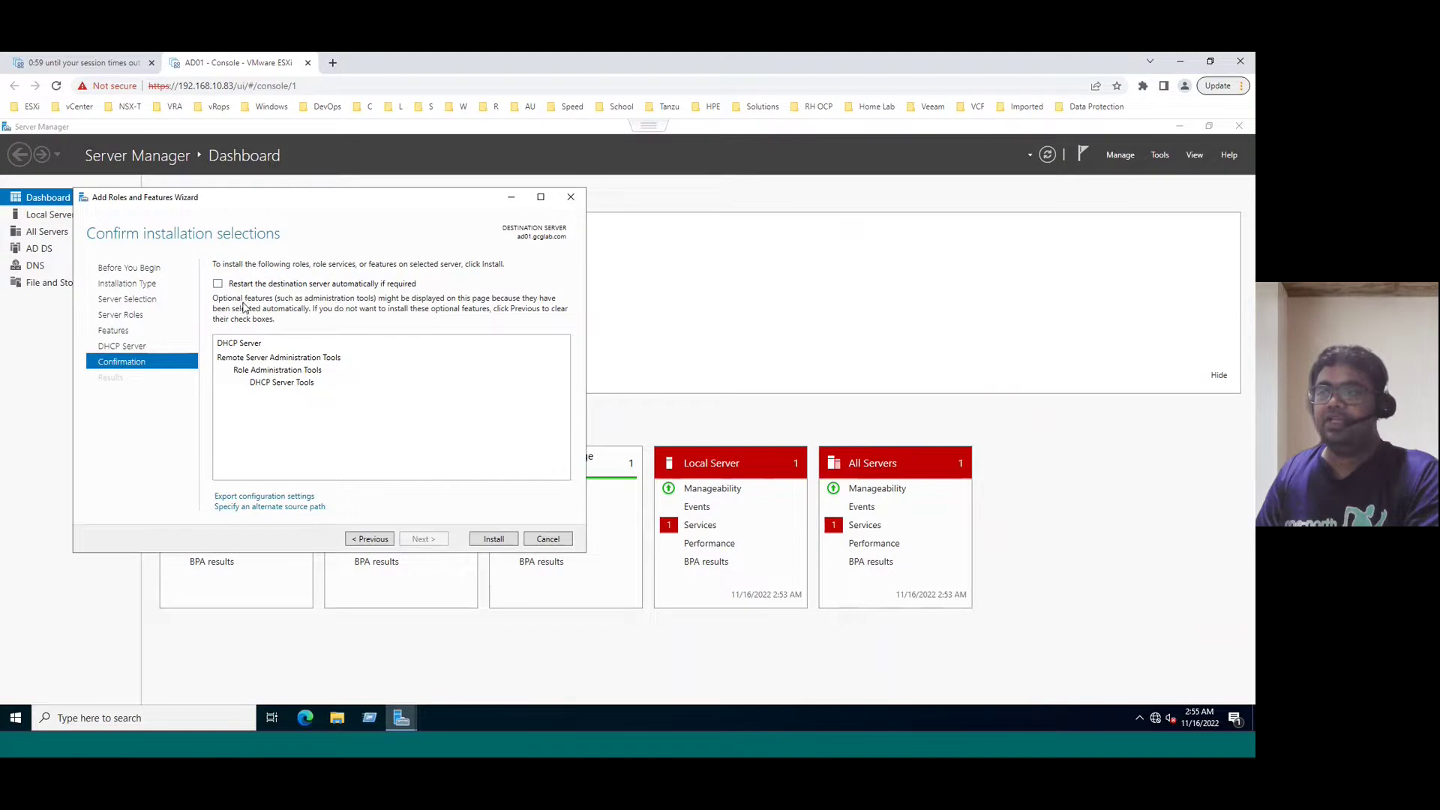
Step: Install DHCP Server and DHCP Server Tools, closing the wizard once it succeeds
left_click(493, 540)
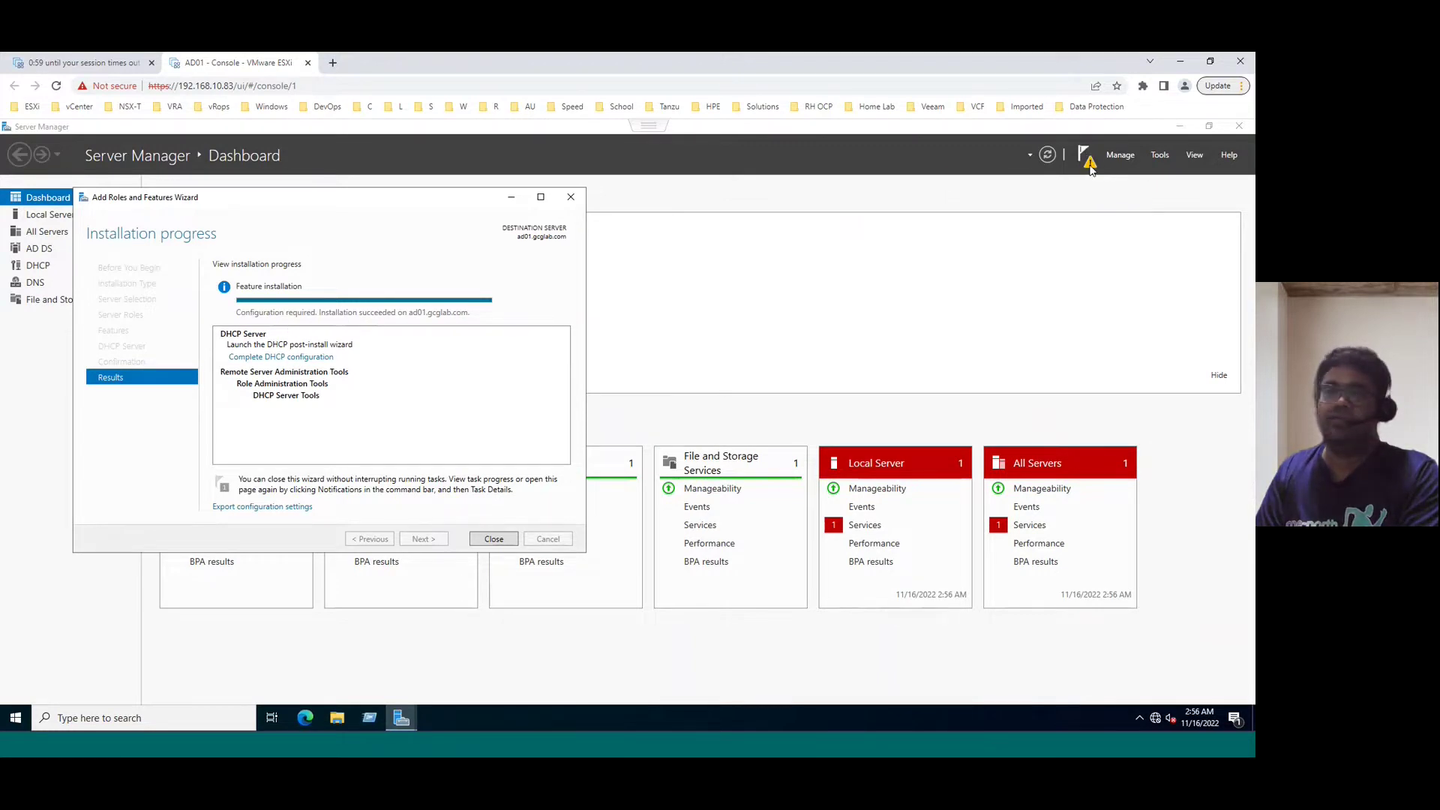
left_click(494, 539)
Step: Run Complete DHCP configuration from the notifications flag, committing group creation and server authorization
left_click(1091, 162)
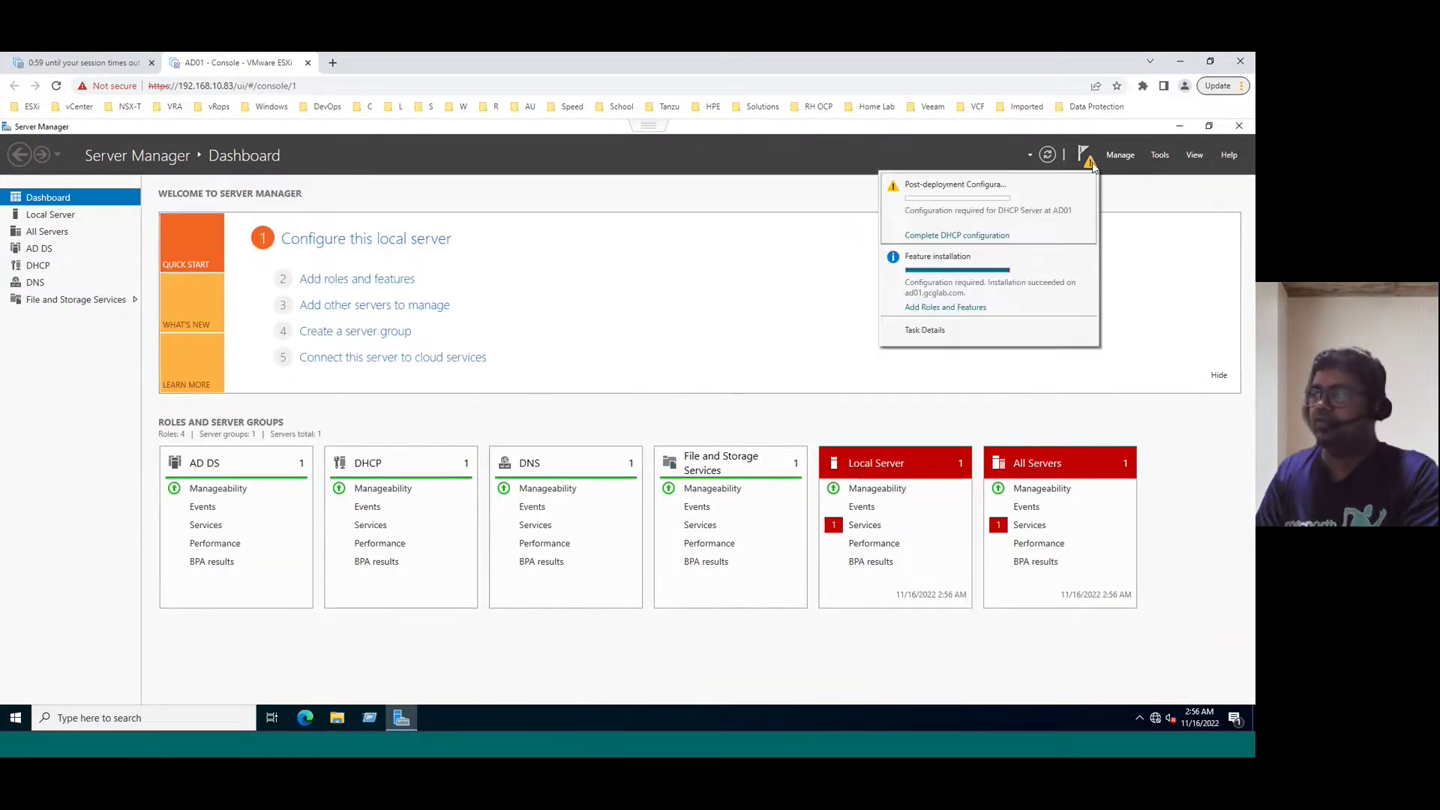
left_click(954, 236)
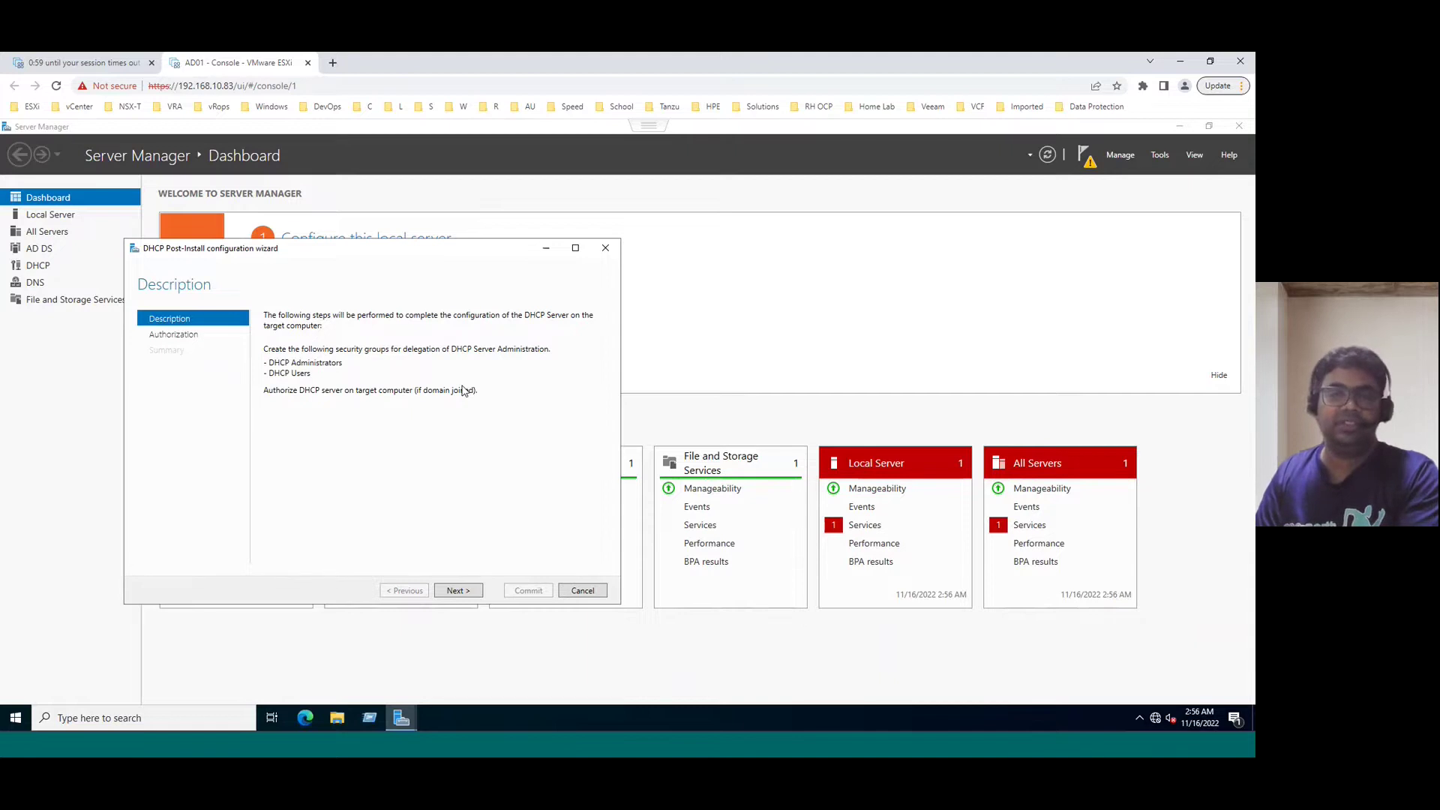
left_click(463, 592)
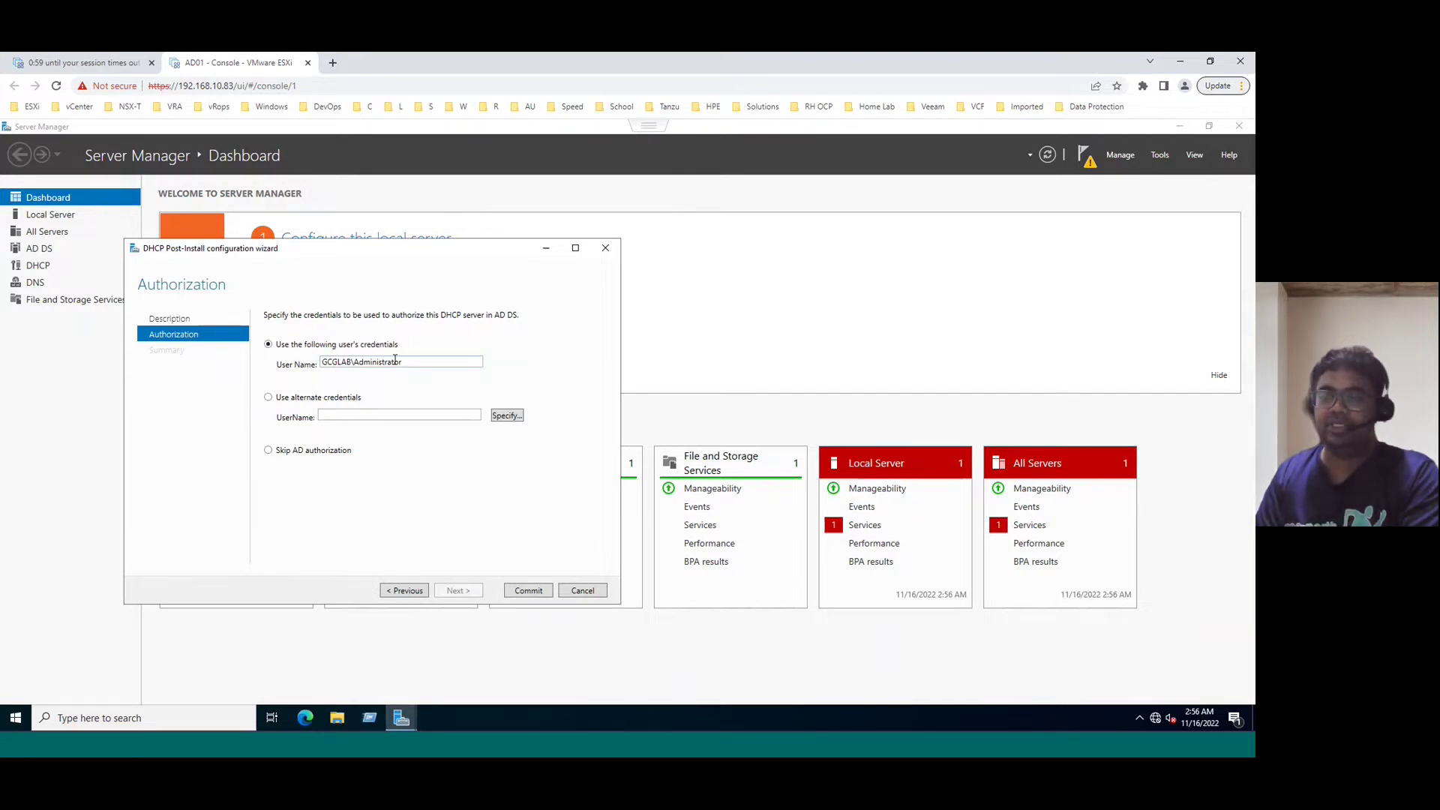
left_click(528, 591)
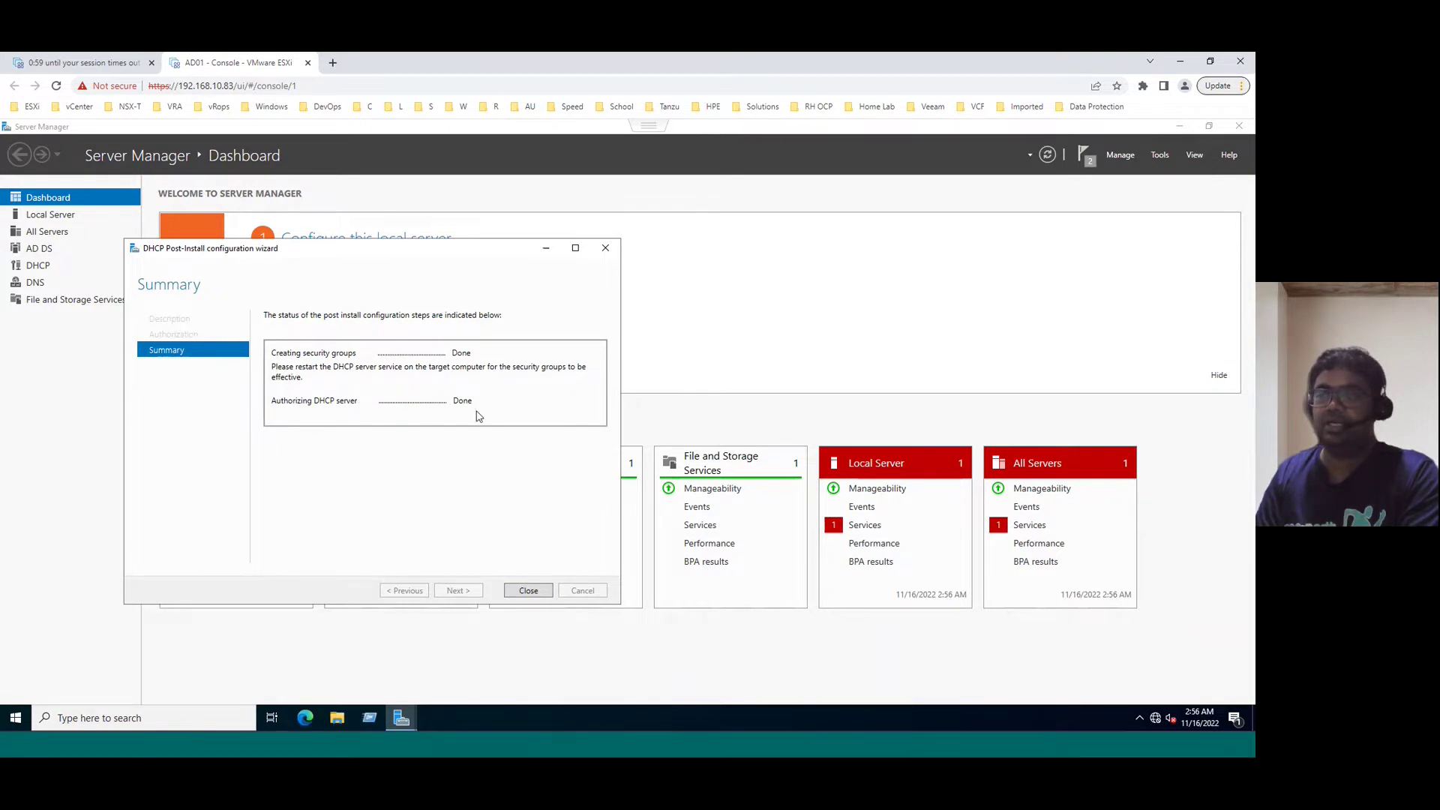
left_click(528, 591)
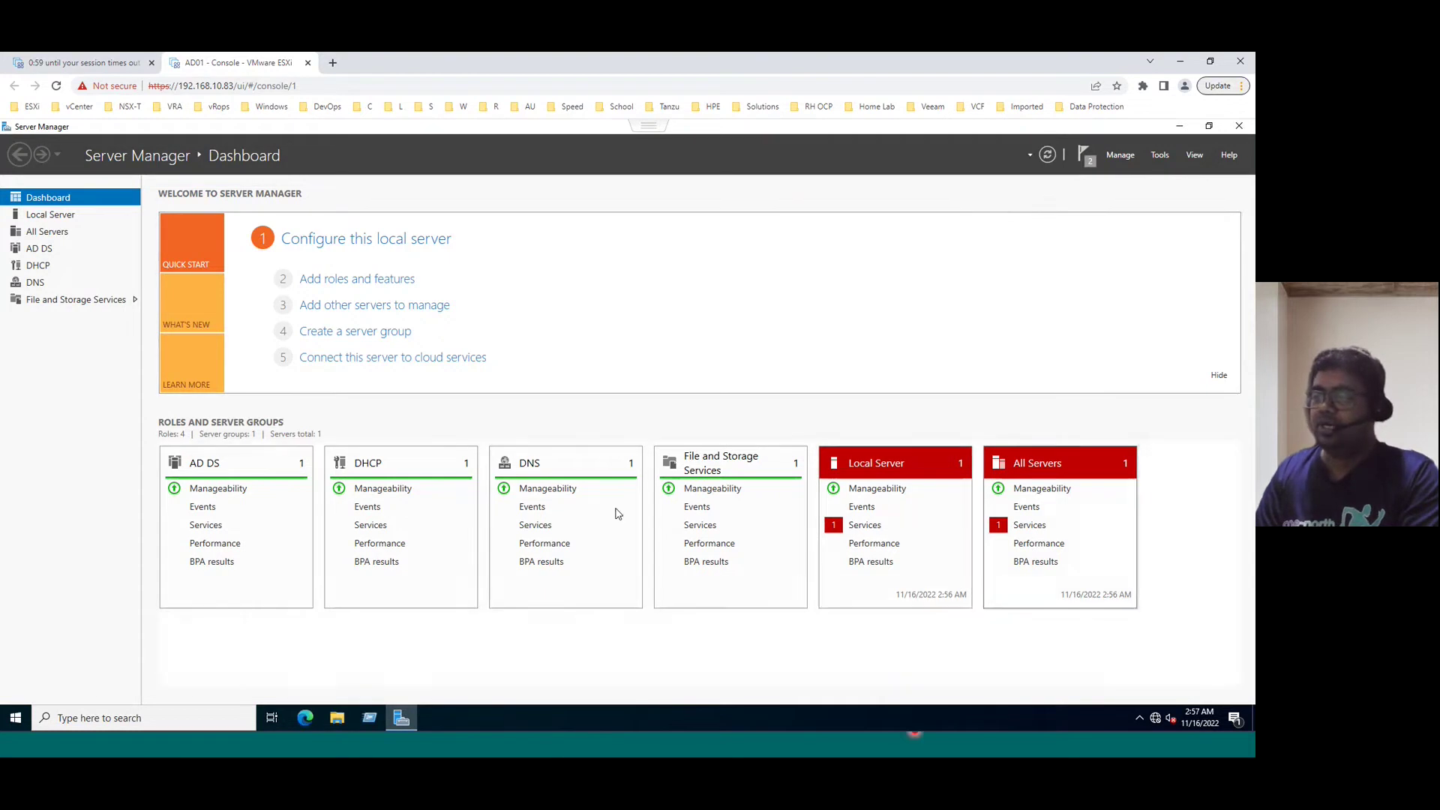
Step: Glance at the Tools menu, dismiss it, then close Server Manager
left_click(1160, 156)
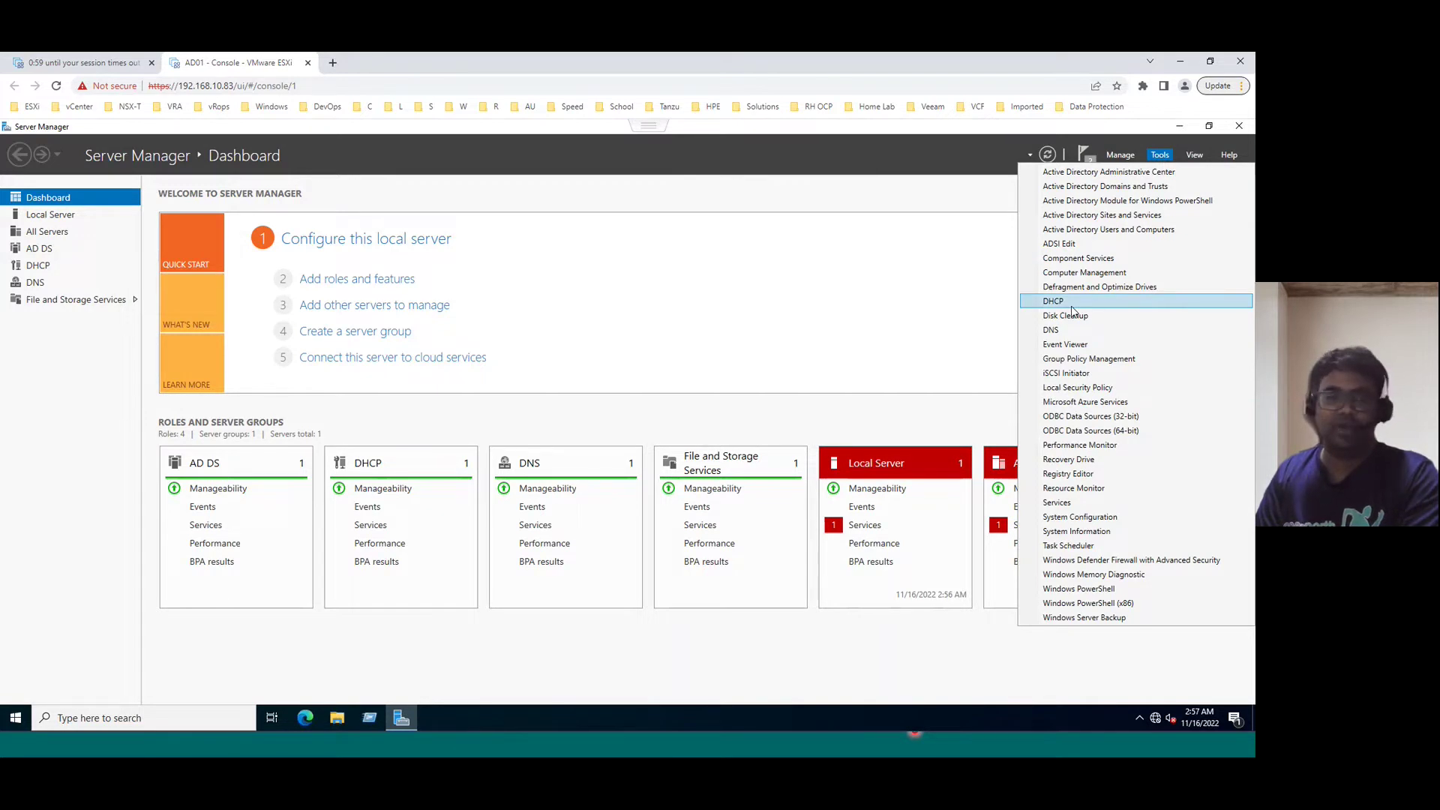
left_click(1240, 132)
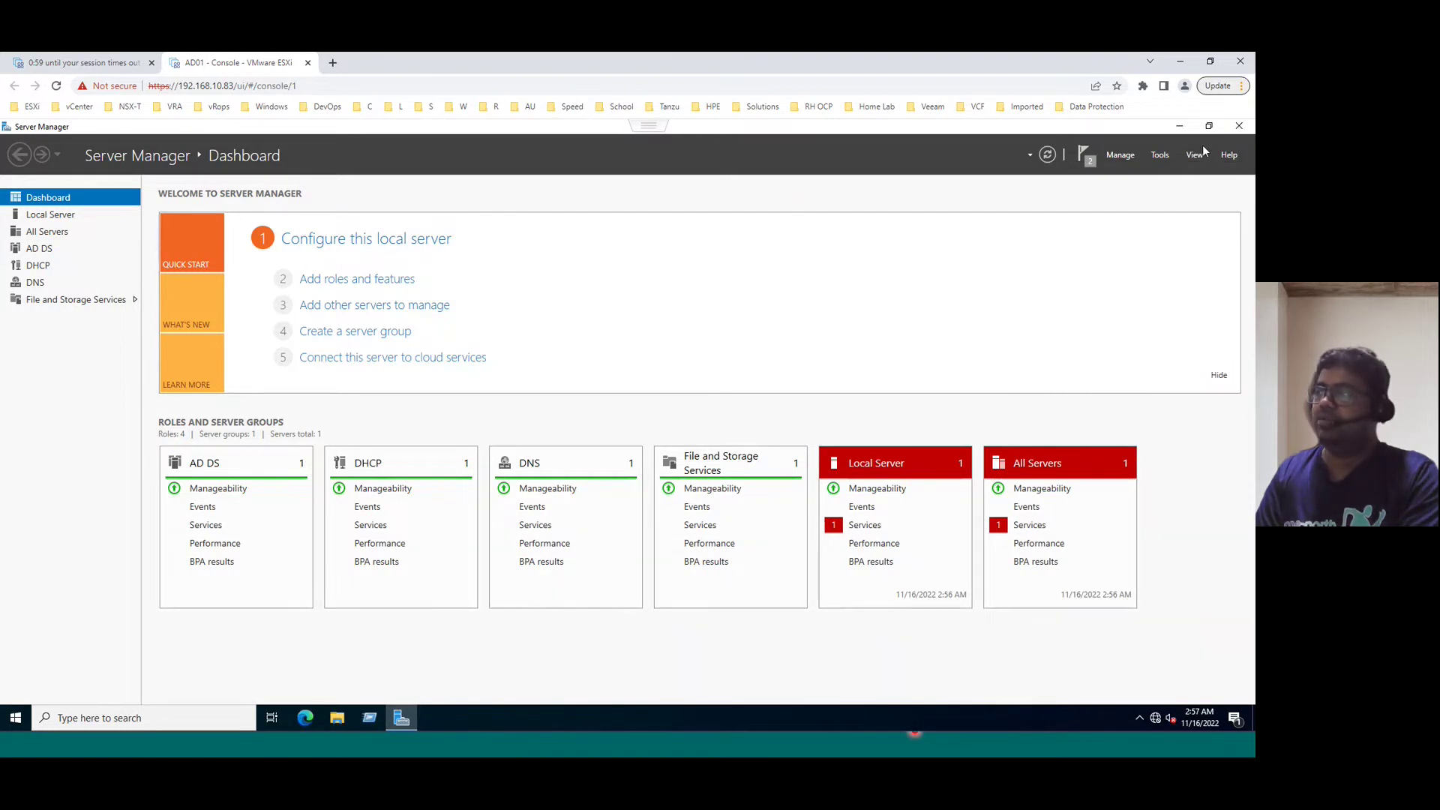
left_click(1241, 132)
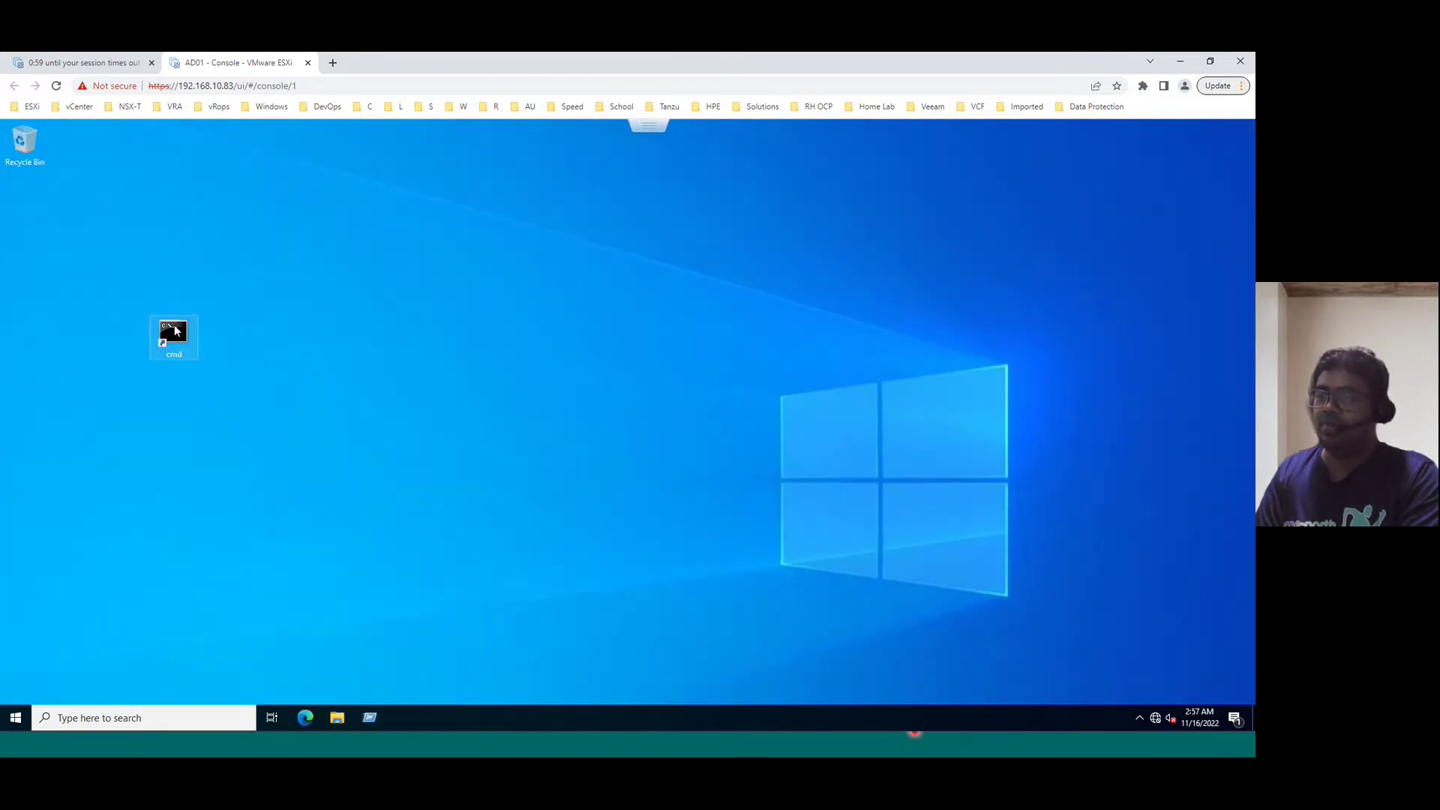
Step: Launch the DHCP console by running dhcpmgmt.msc from the Run prompt
left_click(371, 718)
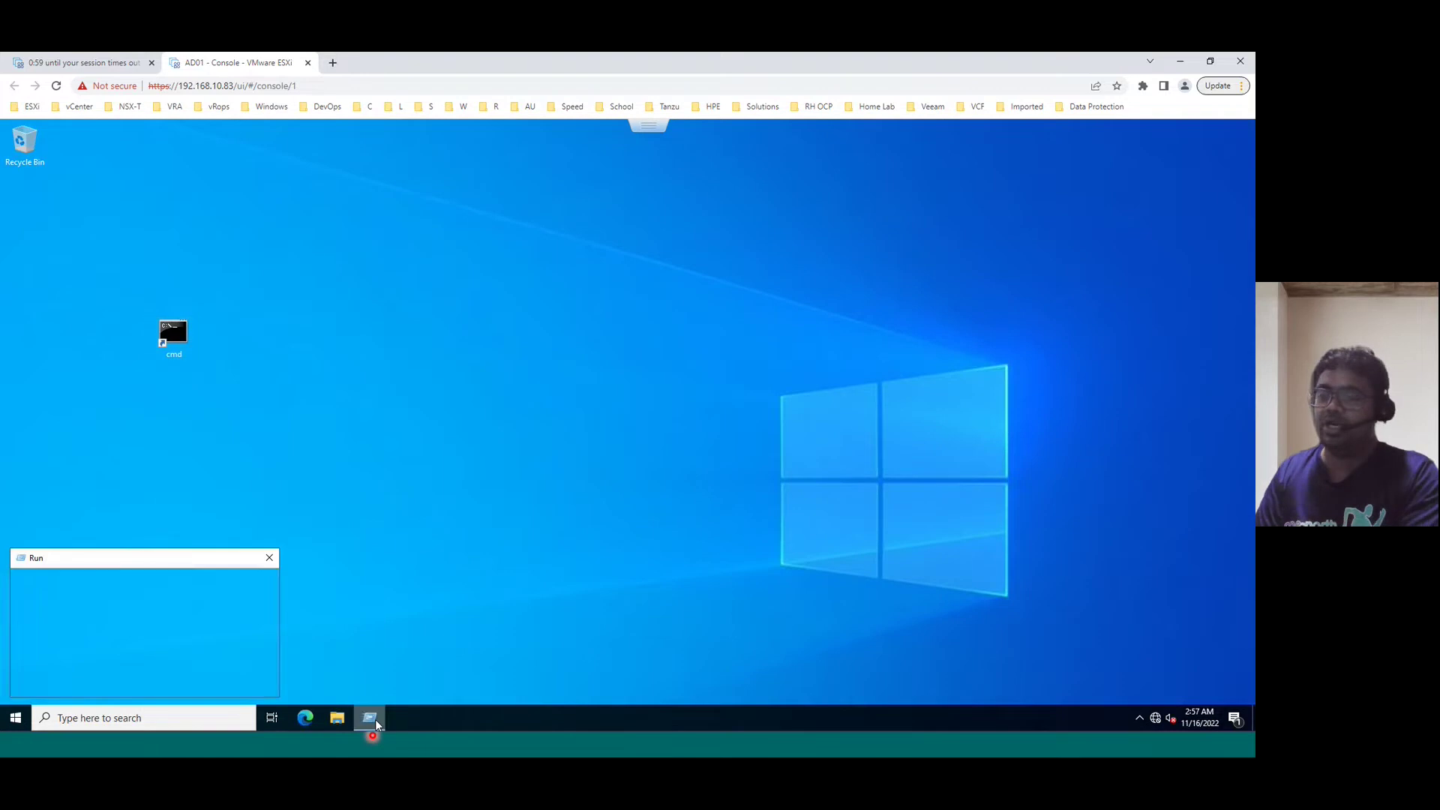
type("dhc")
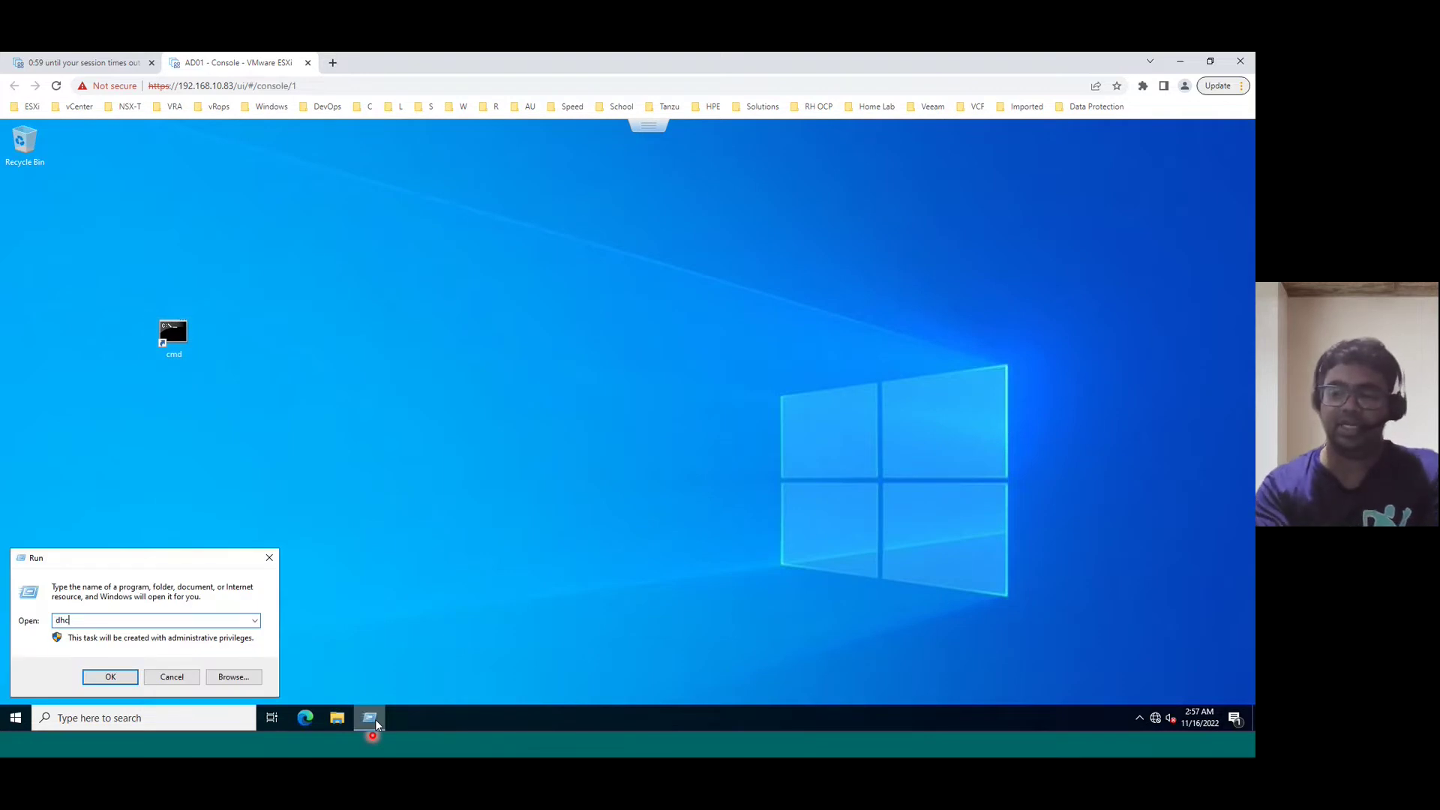
type("pmgmt.msc")
key("Return")
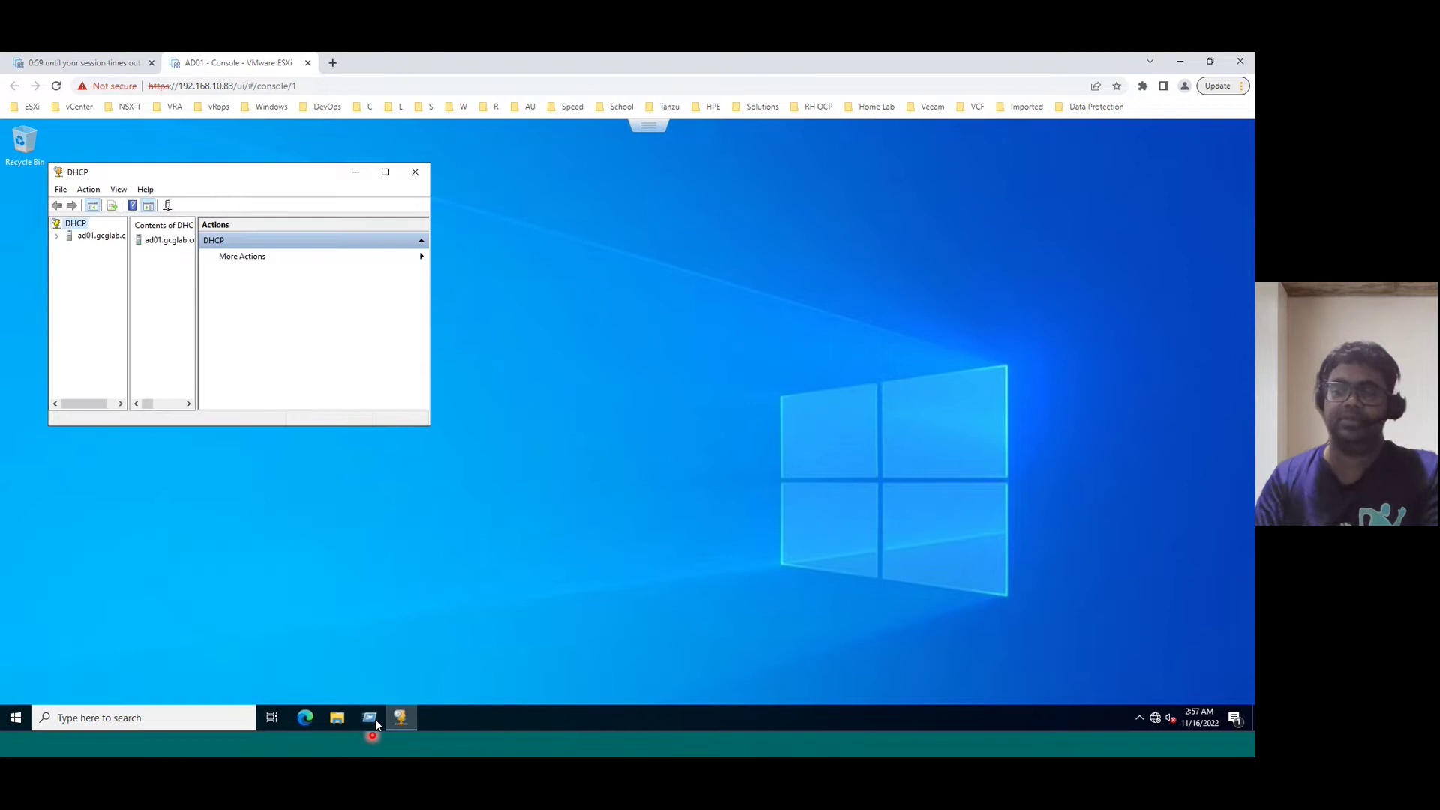
Step: Maximize the console, widen the tree pane, and expand ad01.gcglab.com's IPv4 and IPv6 branches, selecting IPv4
left_click(385, 172)
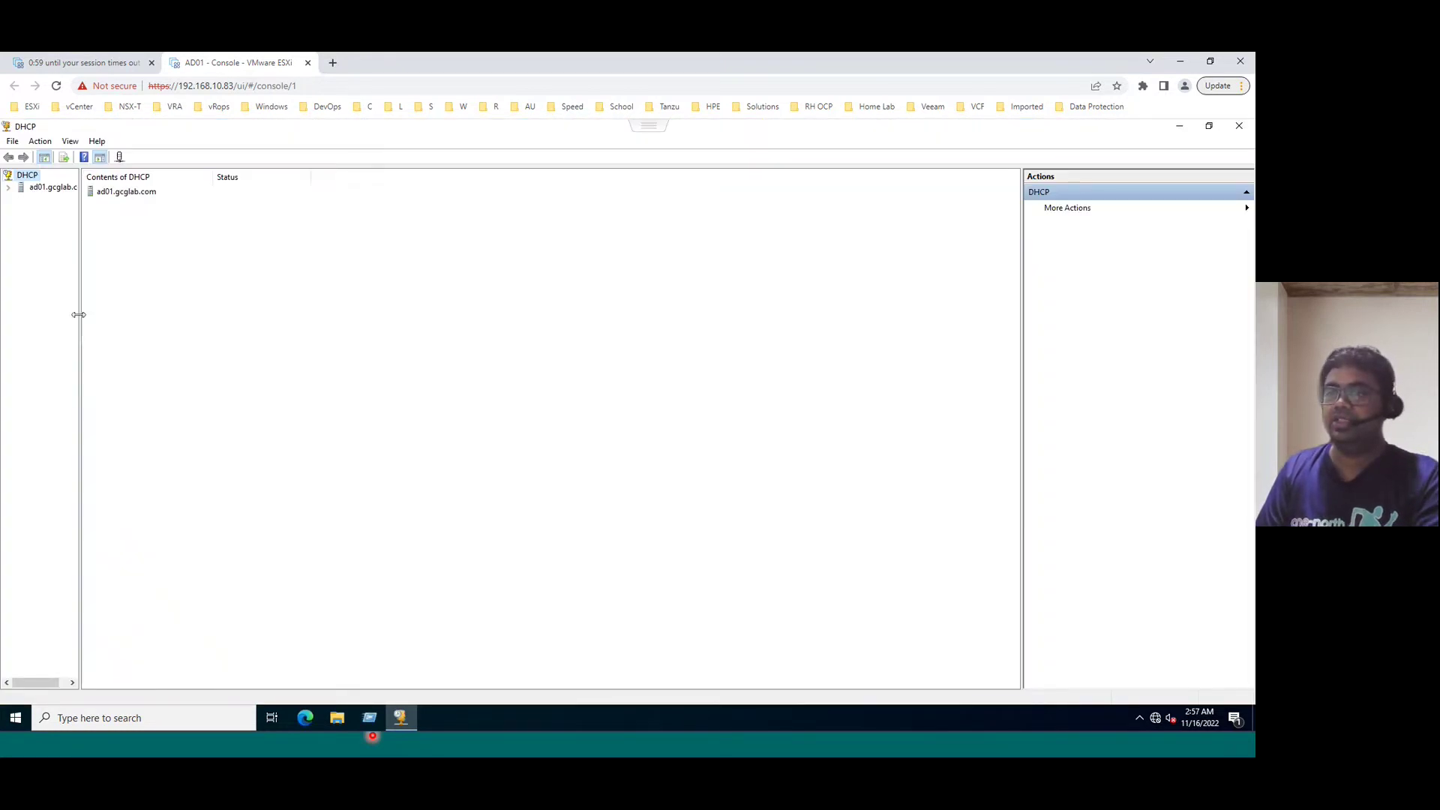
left_click_drag(77, 305, 236, 293)
left_click(8, 188)
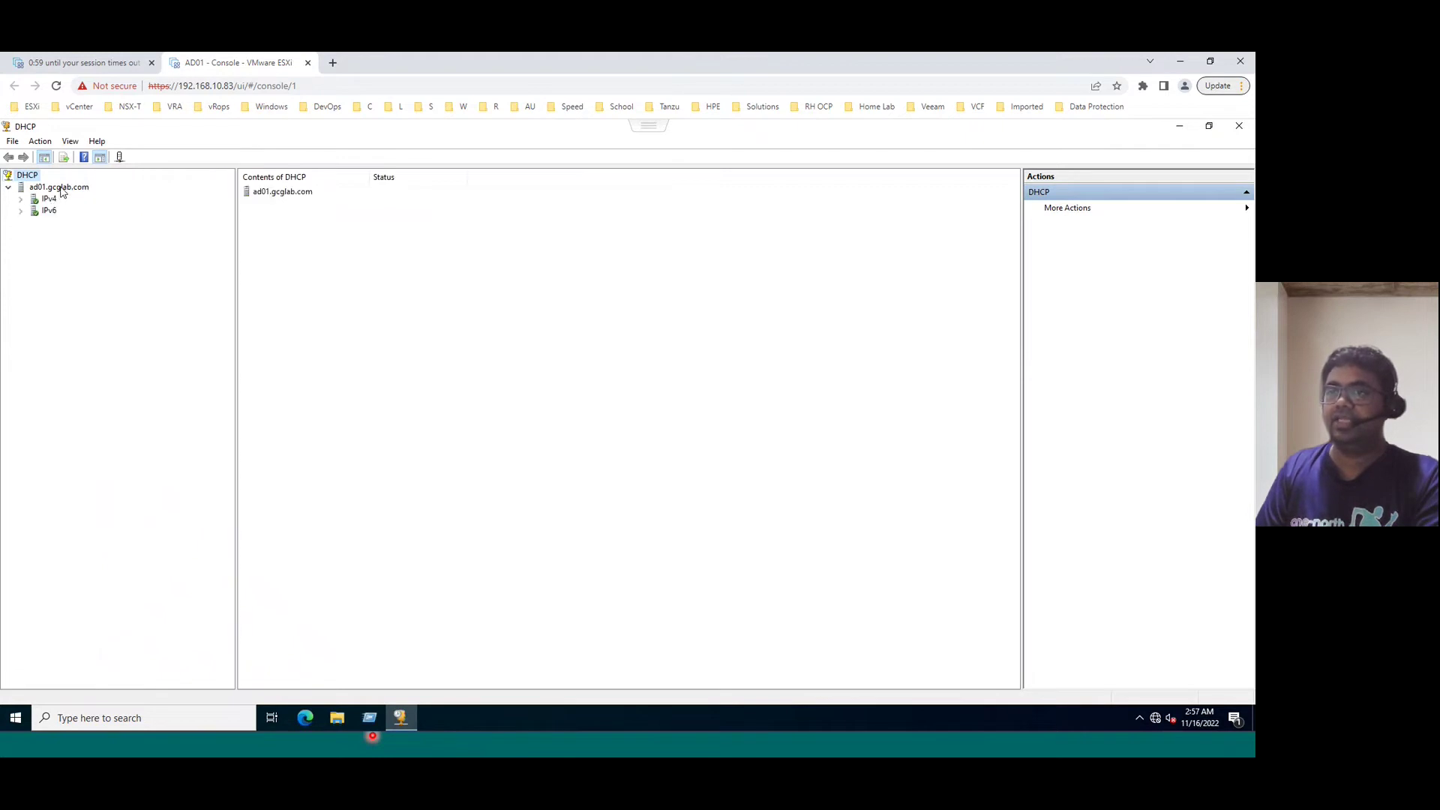
left_click(63, 188)
left_click(21, 200)
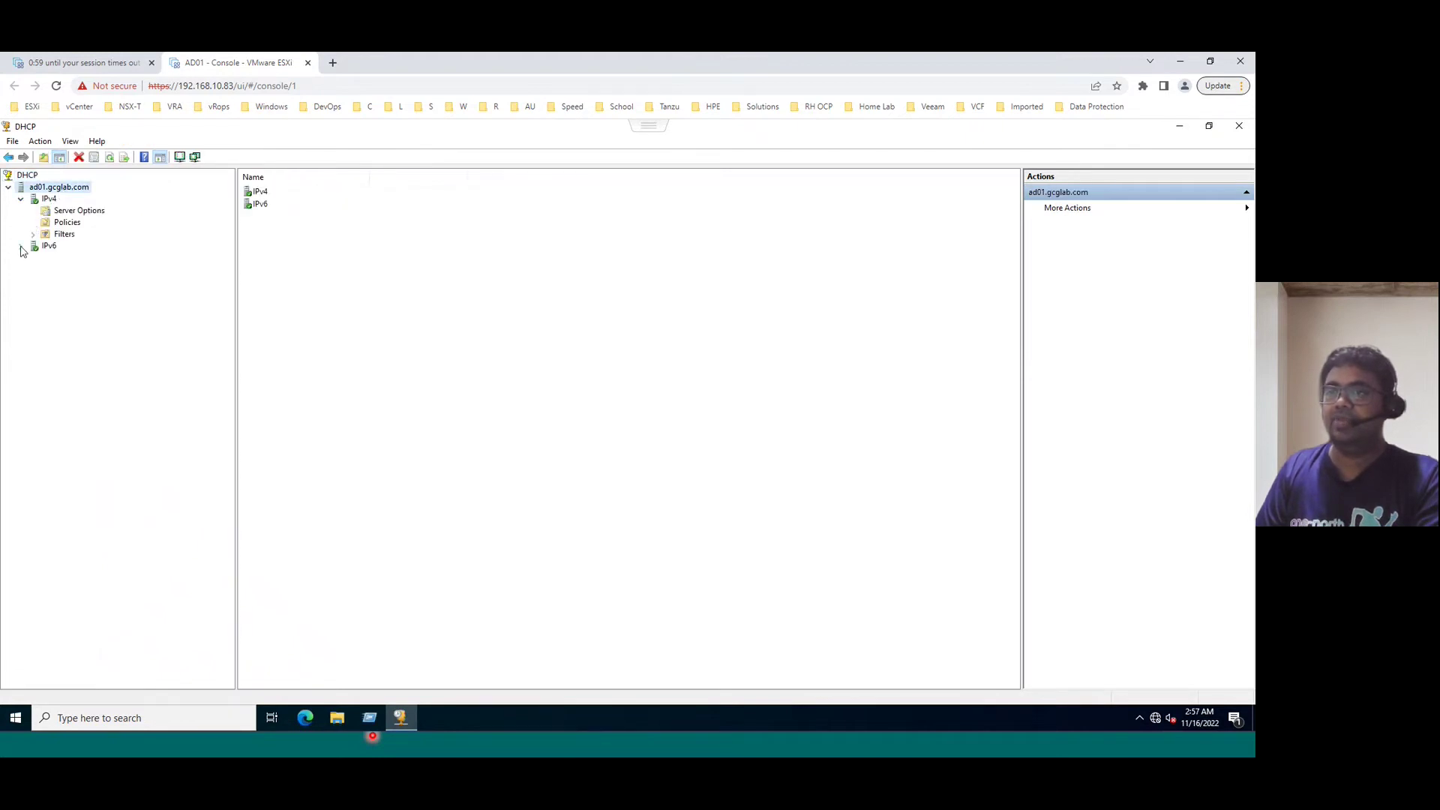
left_click(21, 246)
left_click(53, 201)
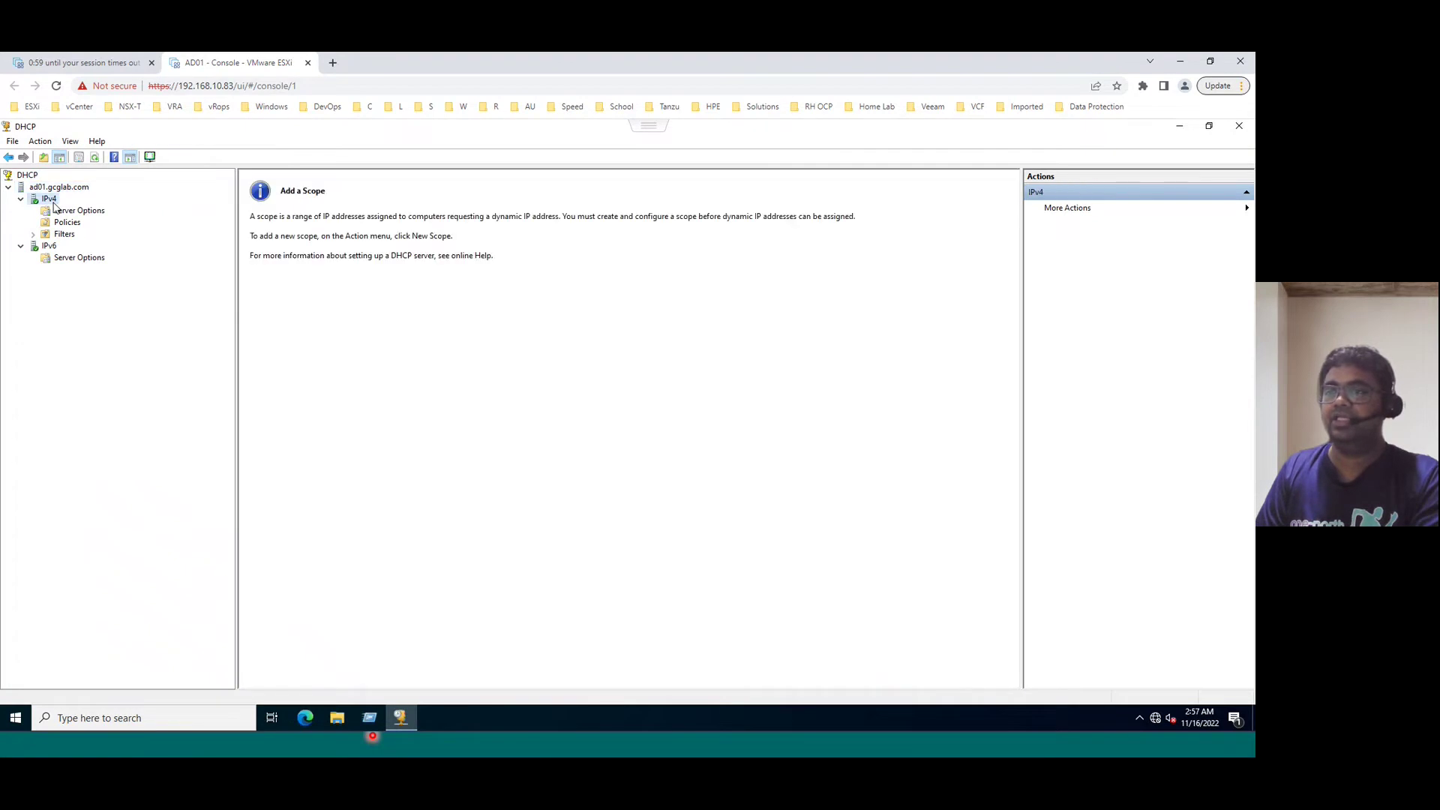